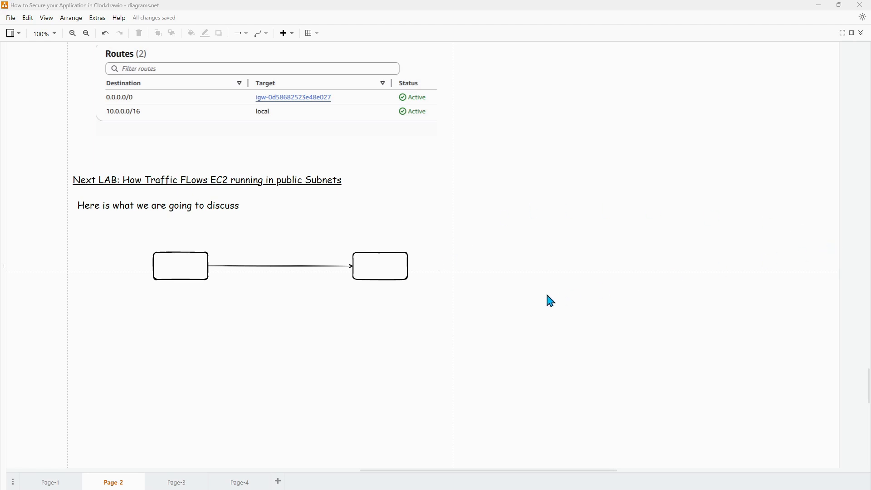
# Step: Delete the two empty rounded rectangles and the arrow between them below the discussion text
pyautogui.click(202, 265)
pyautogui.press('Delete')
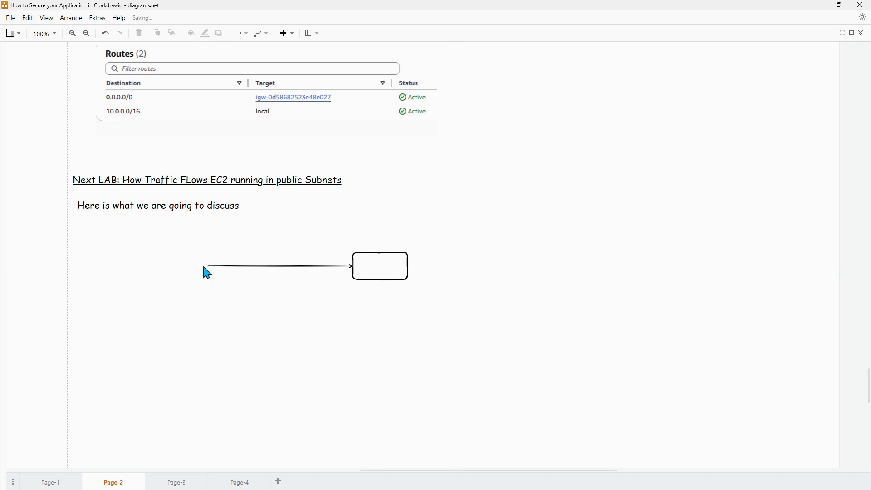
pyautogui.click(398, 267)
pyautogui.press('Delete')
pyautogui.click(317, 267)
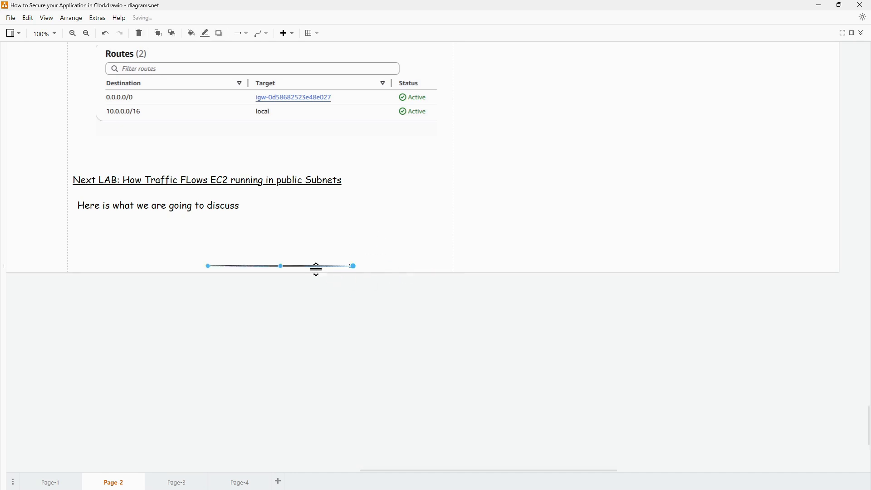
pyautogui.press('Delete')
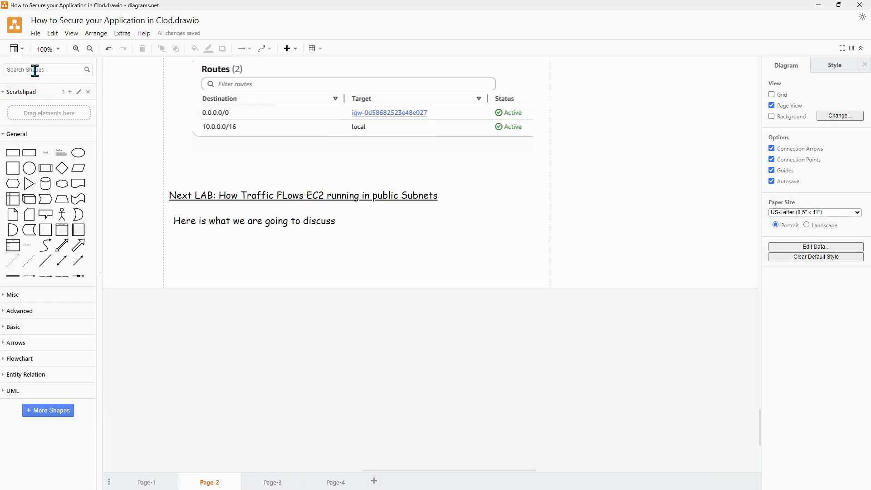
# Step: Search the shape library for laptop, insert the blue laptop icon and place it below the discussion text
pyautogui.click(35, 70)
pyautogui.write('laptop')
pyautogui.press('Return')
pyautogui.click(28, 87)
pyautogui.click(412, 303)
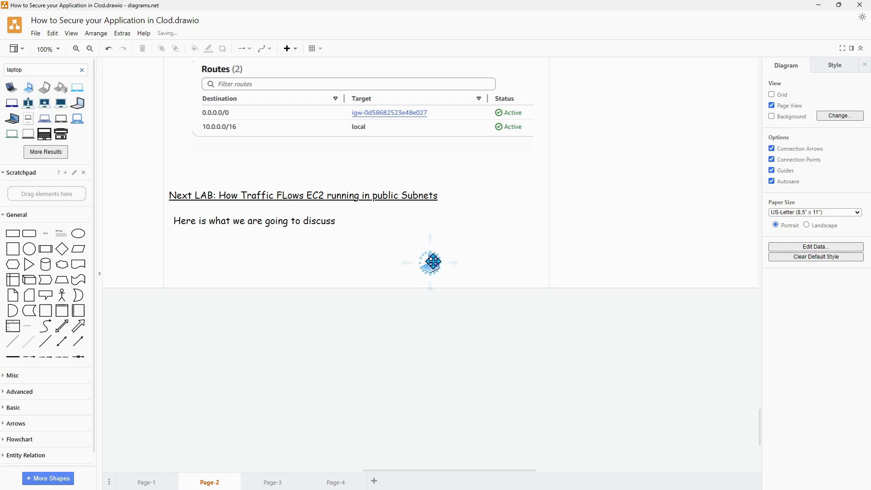
pyautogui.moveTo(432, 262); pyautogui.dragTo(231, 338)
# Step: Add a text label reading Home and place it directly beneath the laptop icon
pyautogui.doubleClick(297, 334)
pyautogui.click(297, 334)
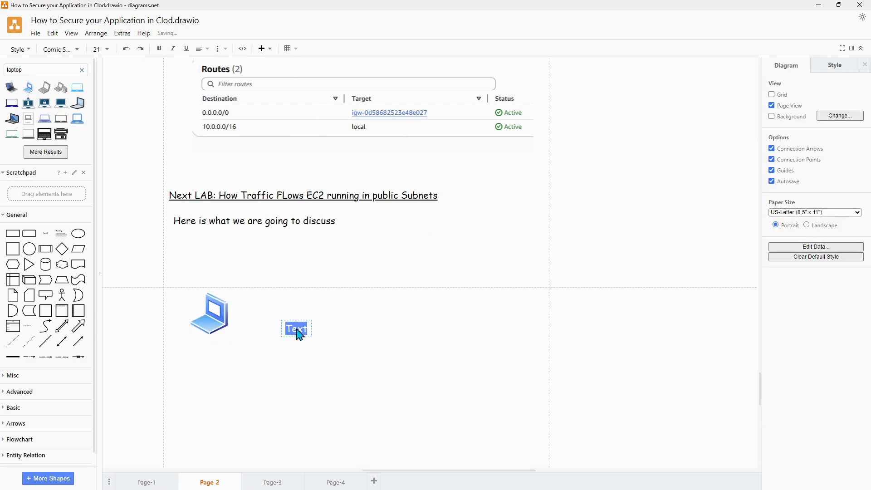
pyautogui.write('Home')
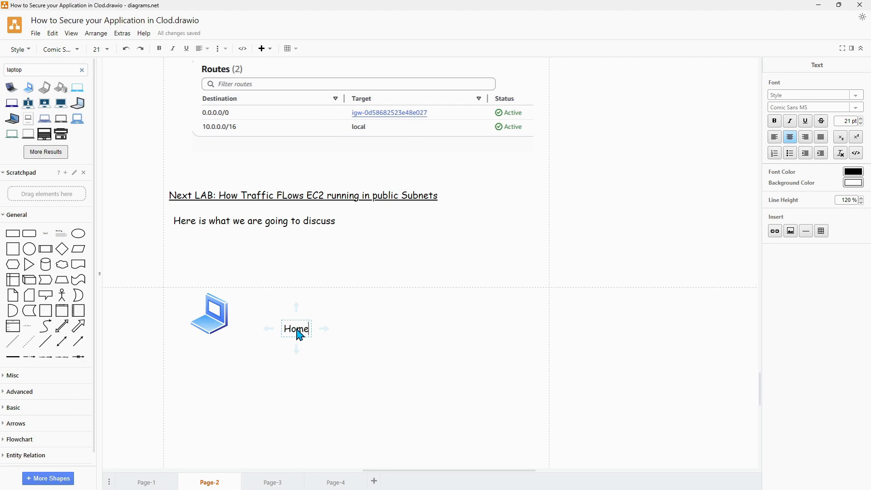
pyautogui.click(321, 374)
pyautogui.moveTo(304, 336); pyautogui.dragTo(204, 352)
pyautogui.click(561, 297)
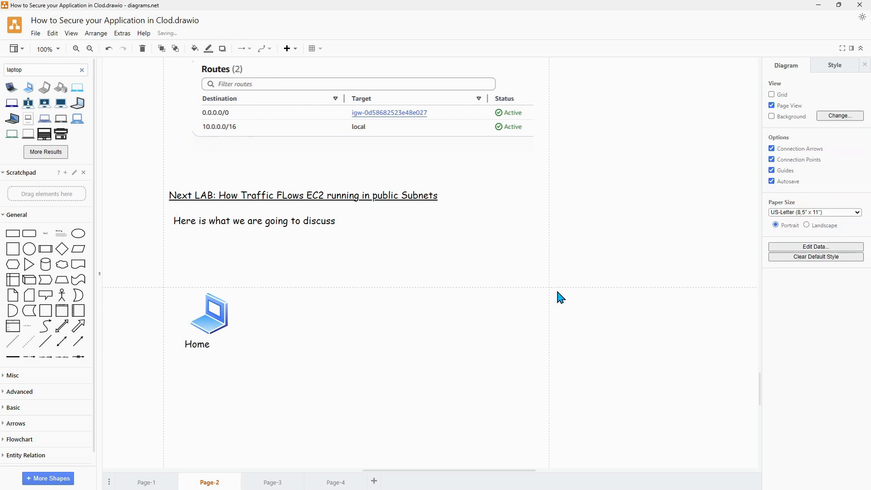
# Step: Add a rounded rectangle opposite the laptop, enlarge it into a tall container and extend its upper-left corner outward
pyautogui.doubleClick(561, 297)
pyautogui.click(560, 305)
pyautogui.moveTo(585, 306); pyautogui.dragTo(624, 407)
pyautogui.moveTo(552, 289); pyautogui.dragTo(558, 273)
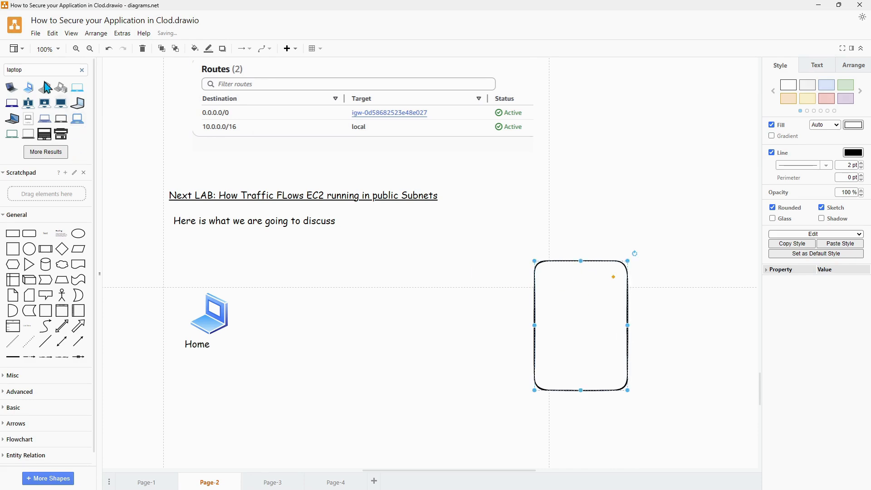
# Step: Search the shape library for ec2, insert the orange EC2 icon and place it inside the tall rounded rectangle
pyautogui.moveTo(22, 69); pyautogui.dragTo(0, 71)
pyautogui.write('e')
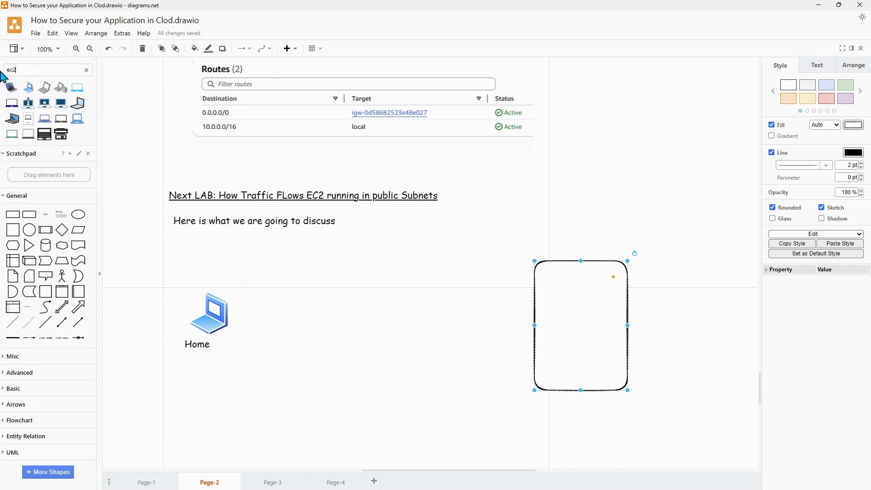
pyautogui.write('c2')
pyautogui.press('Return')
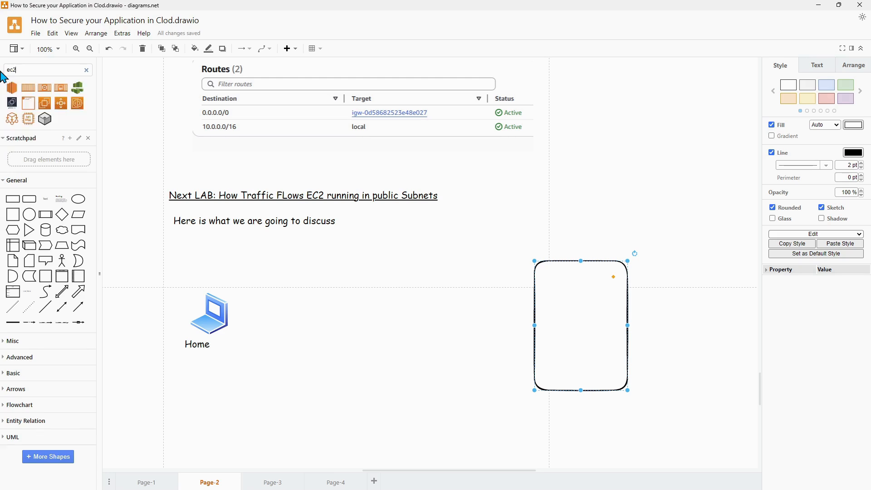
pyautogui.click(45, 102)
pyautogui.click(346, 314)
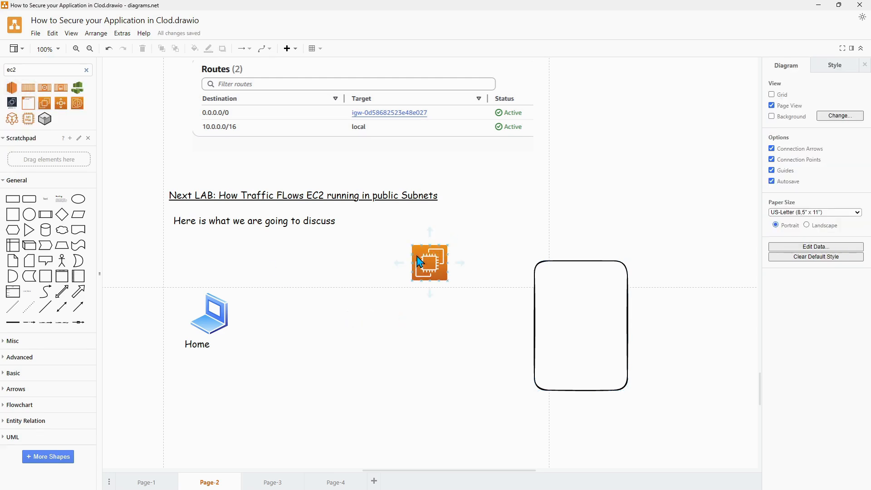
pyautogui.moveTo(438, 258); pyautogui.dragTo(595, 314)
# Step: Add a text label reading AWS and place it beneath the tall rounded rectangle
pyautogui.doubleClick(472, 342)
pyautogui.click(475, 340)
pyautogui.write('AWS')
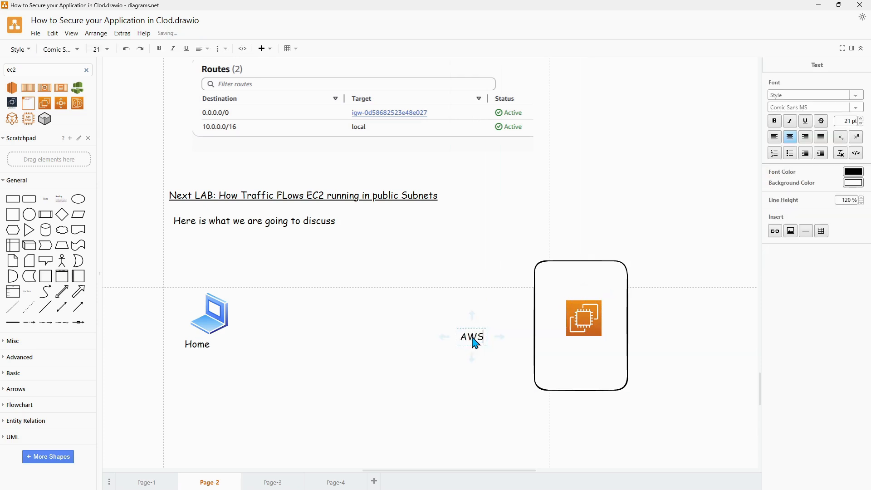
pyautogui.press('Escape')
pyautogui.click(448, 278)
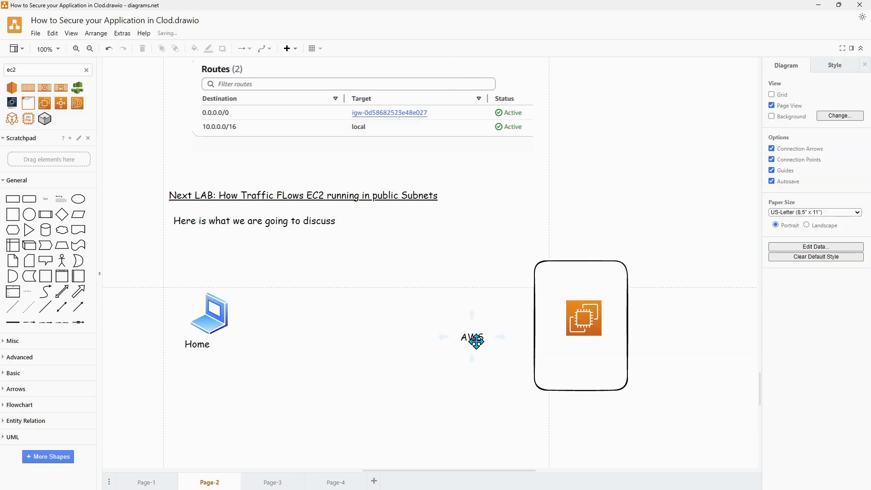
pyautogui.moveTo(472, 338); pyautogui.dragTo(565, 402)
# Step: Place a cloud shape between the laptop and the AWS rectangle, and add arrows from laptop to cloud and from cloud to rectangle
pyautogui.doubleClick(436, 330)
pyautogui.click(453, 373)
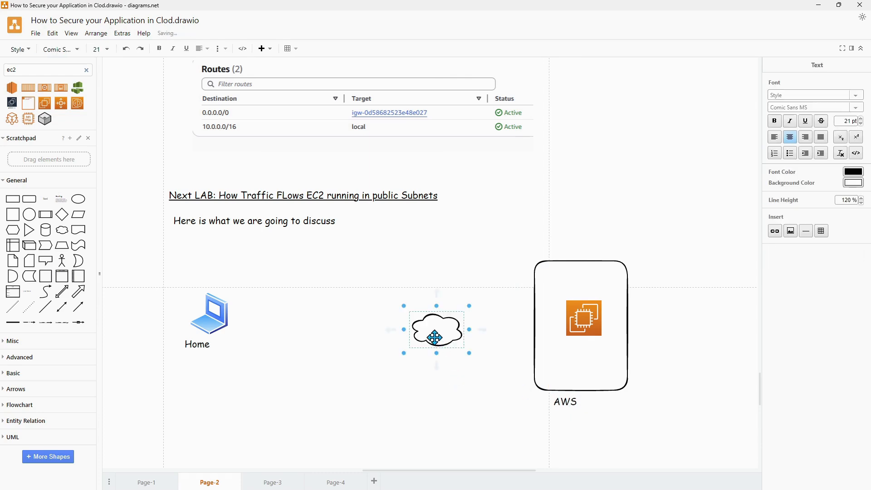
pyautogui.moveTo(435, 339); pyautogui.dragTo(390, 320)
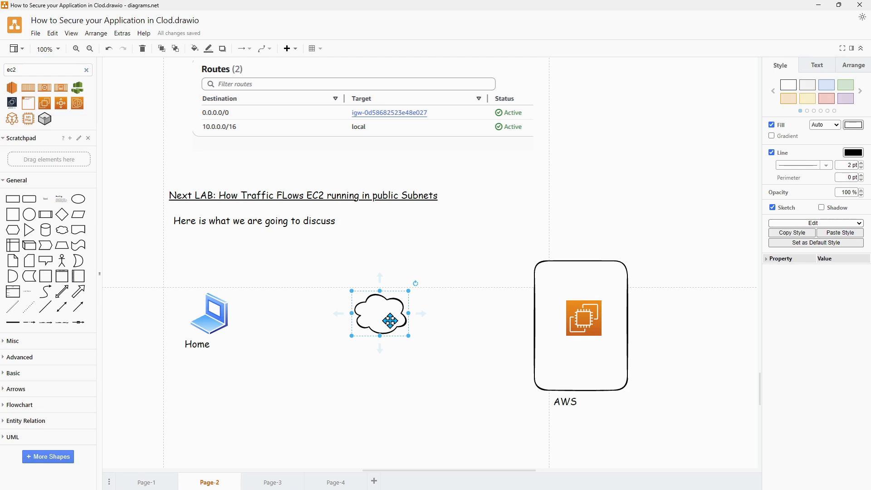
pyautogui.moveTo(390, 321); pyautogui.dragTo(365, 322)
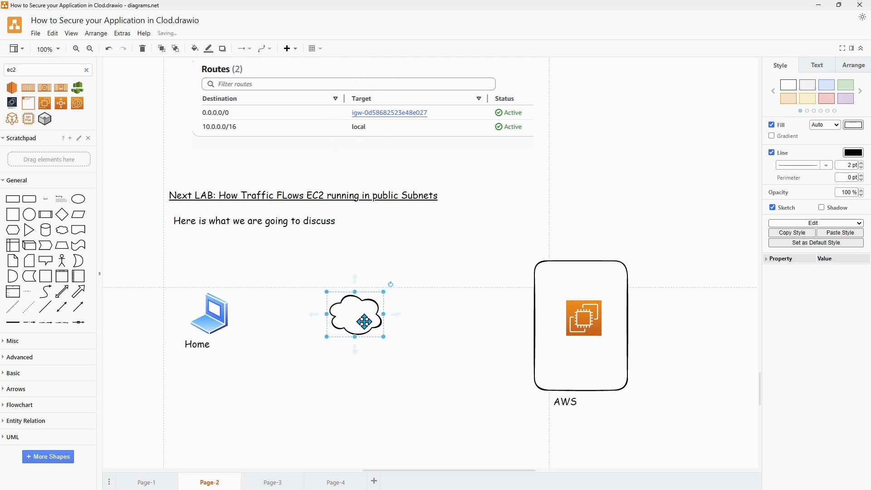
pyautogui.click(276, 334)
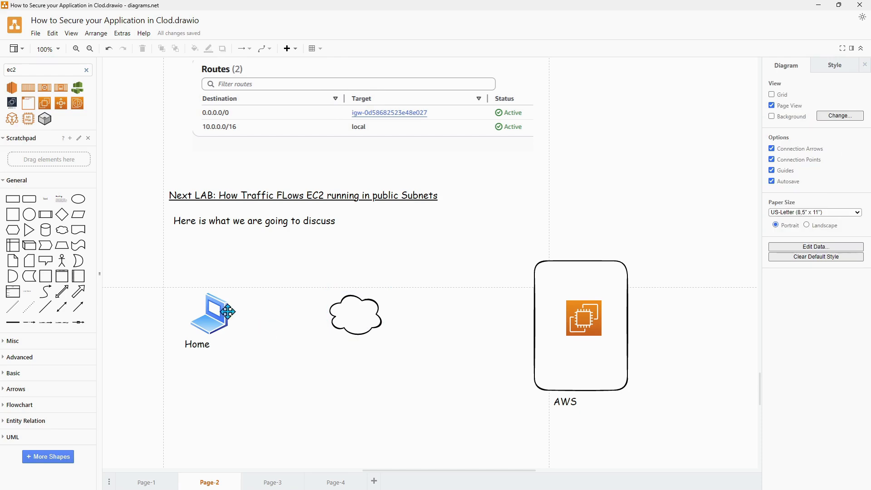
pyautogui.click(223, 313)
pyautogui.moveTo(228, 314); pyautogui.dragTo(536, 312)
# Step: Add a text label reading putty and place it beside the Home label under the laptop
pyautogui.doubleClick(276, 375)
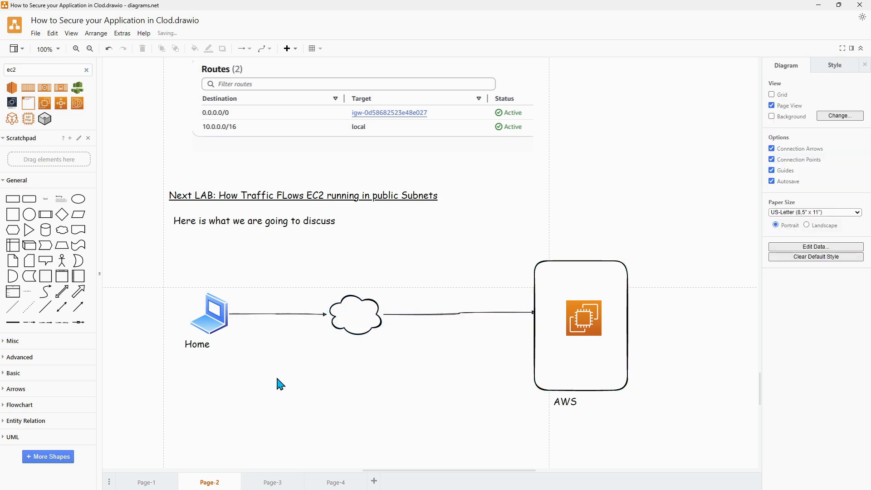
pyautogui.click(278, 379)
pyautogui.write('put')
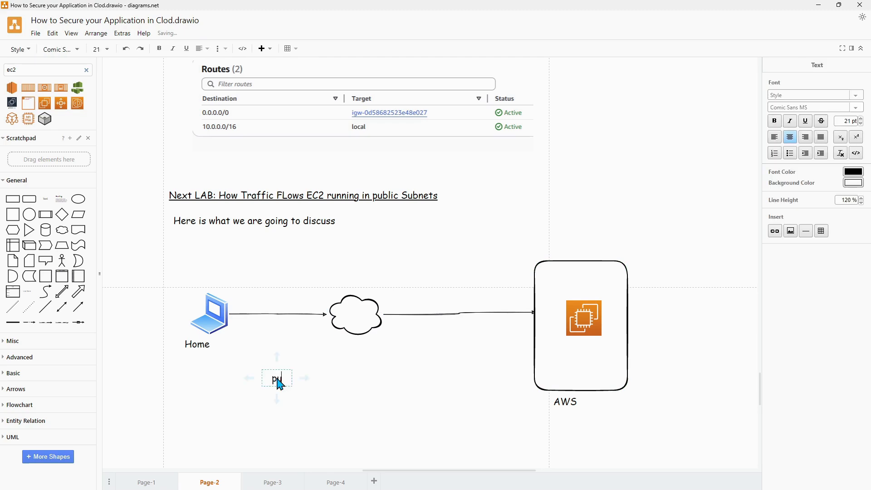
pyautogui.write('ty')
pyautogui.click(290, 381)
pyautogui.moveTo(280, 385); pyautogui.dragTo(234, 355)
# Step: Add a text label reading SSH and place it just above the arrow from the laptop to the cloud
pyautogui.doubleClick(285, 295)
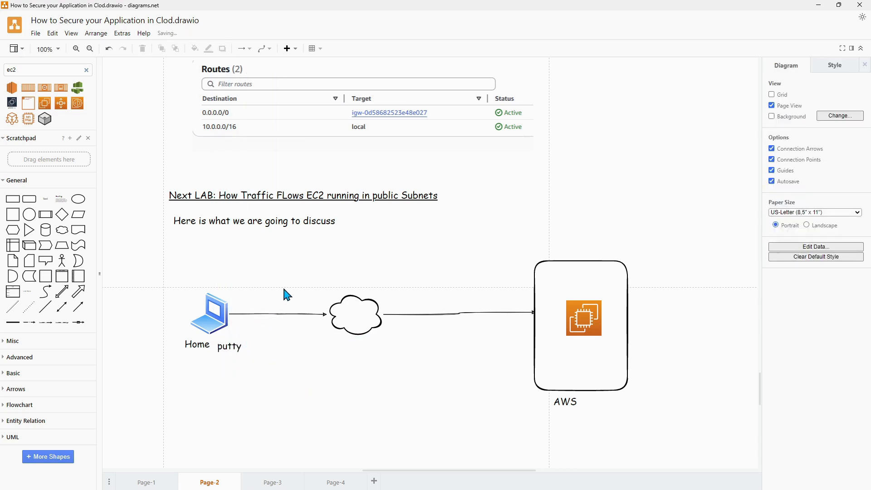
pyautogui.click(285, 291)
pyautogui.write('SSH')
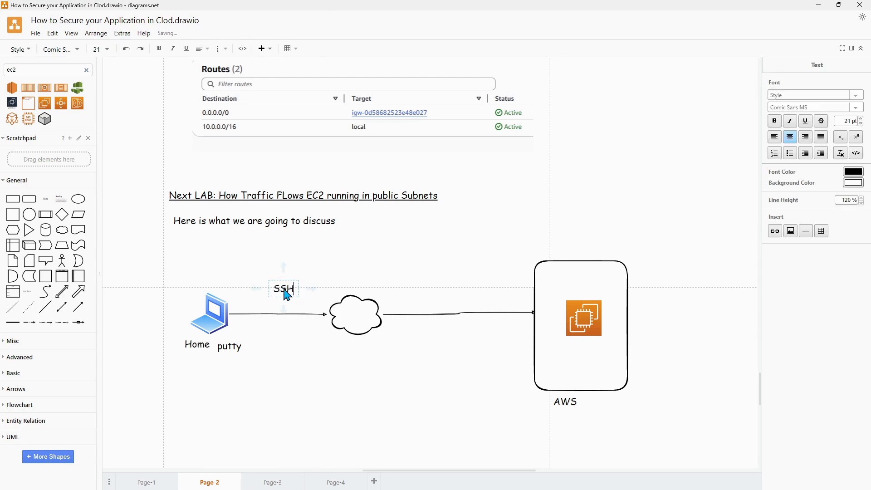
pyautogui.click(323, 278)
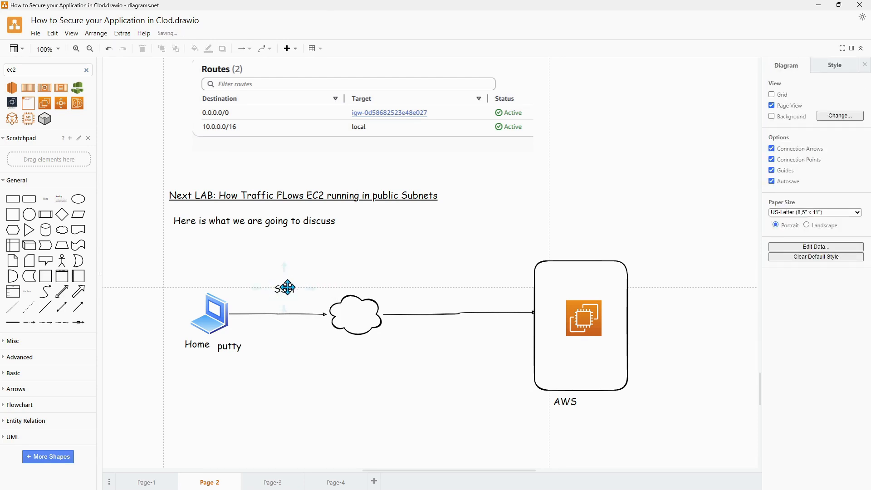
pyautogui.moveTo(286, 287); pyautogui.dragTo(286, 306)
# Step: Add a small rounded rectangle, place it inside the cloud and open its text for editing
pyautogui.doubleClick(303, 378)
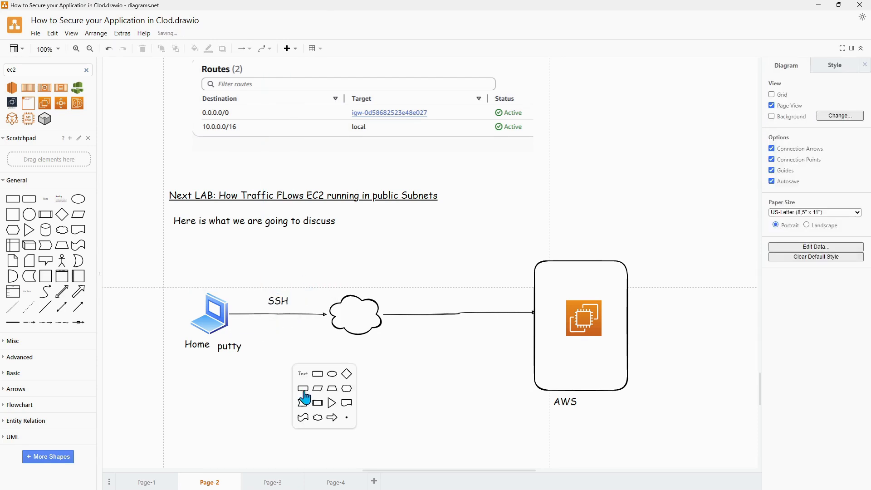
pyautogui.click(307, 397)
pyautogui.moveTo(335, 393); pyautogui.dragTo(358, 317)
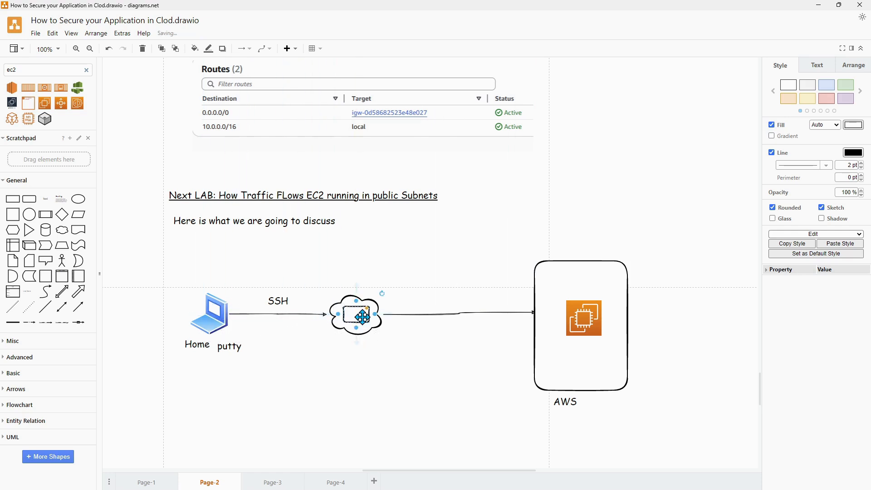
pyautogui.doubleClick(358, 317)
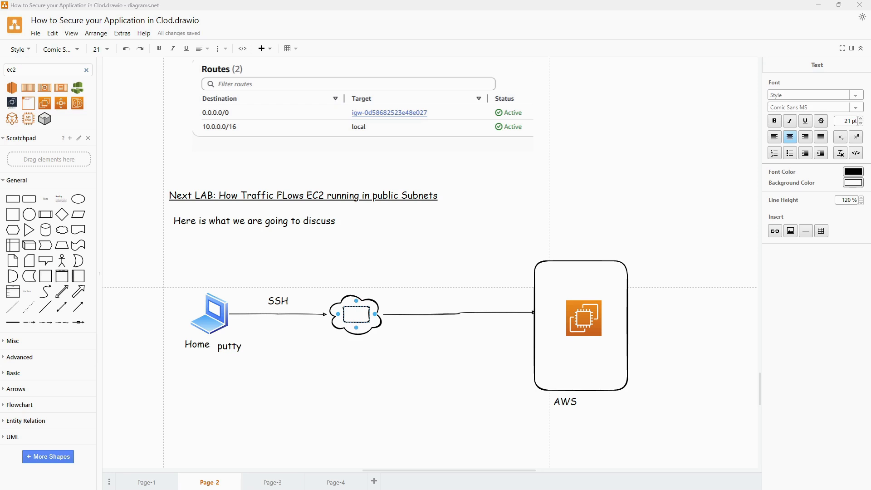
# Step: Switch to the AWS VPC console in the browser and examine the my_public_1 subnet
pyautogui.hotkey('alt', 'Tab')
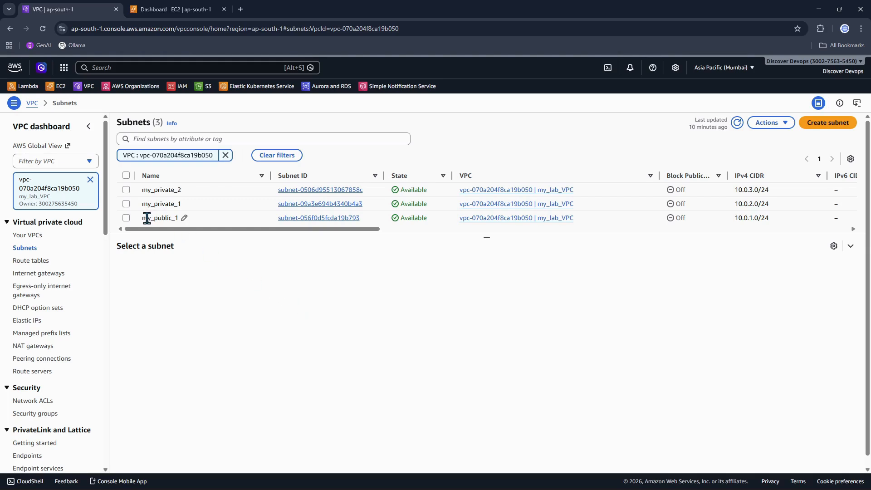
pyautogui.moveTo(141, 218); pyautogui.dragTo(179, 218)
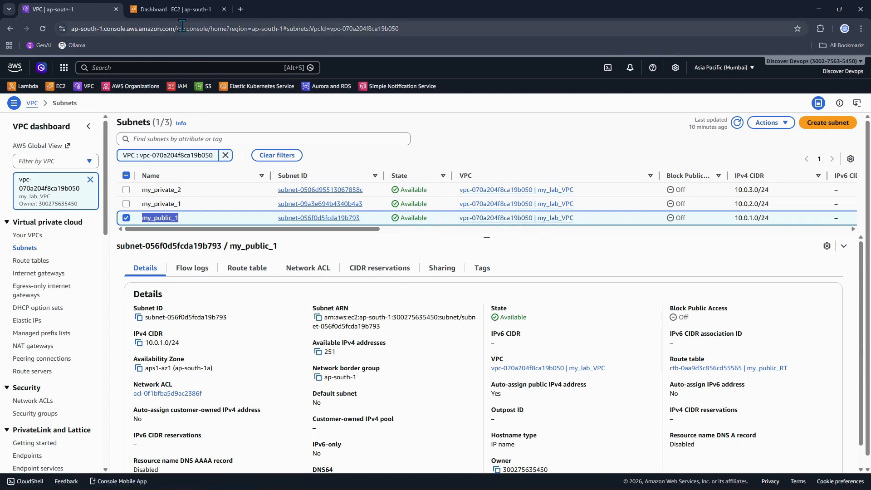
# Step: Open the EC2 instances list from the EC2 dashboard and remove the running-state filter to check for any instances
pyautogui.click(180, 10)
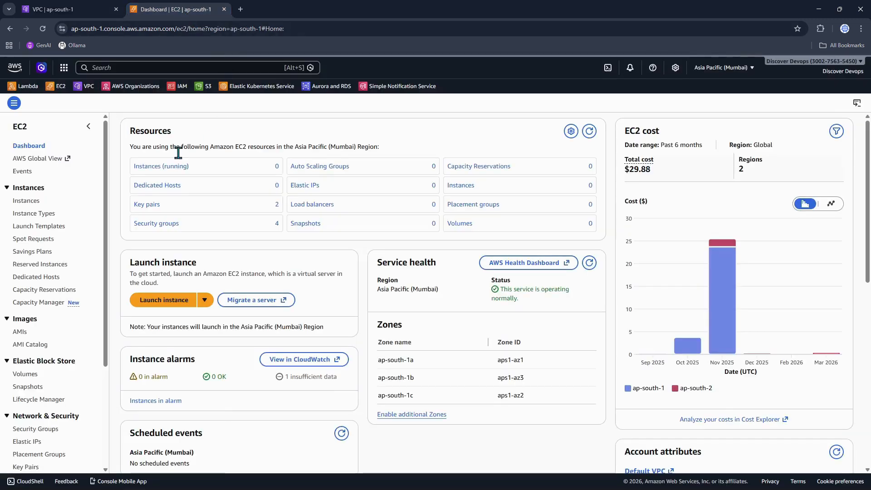
pyautogui.click(157, 168)
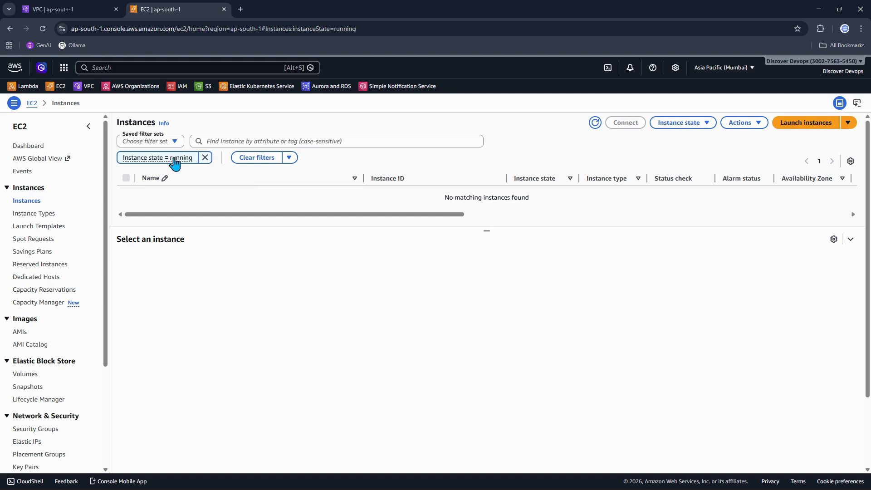
pyautogui.click(205, 158)
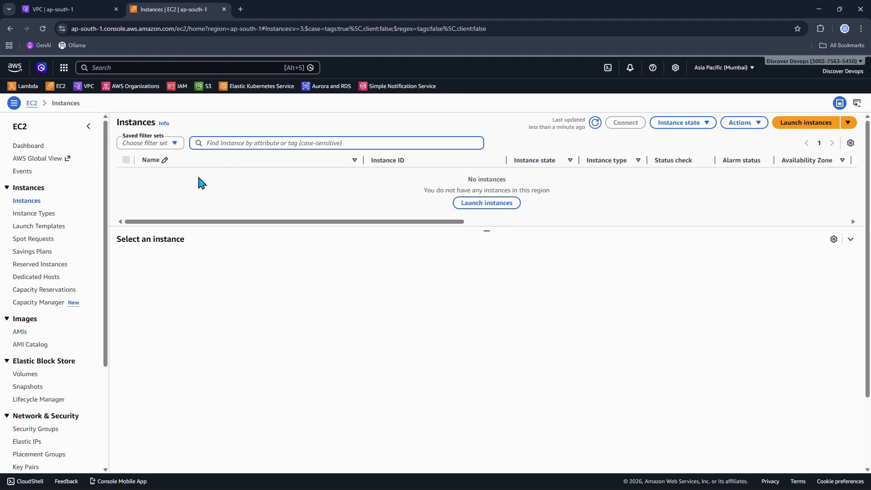
pyautogui.moveTo(468, 181); pyautogui.dragTo(516, 185)
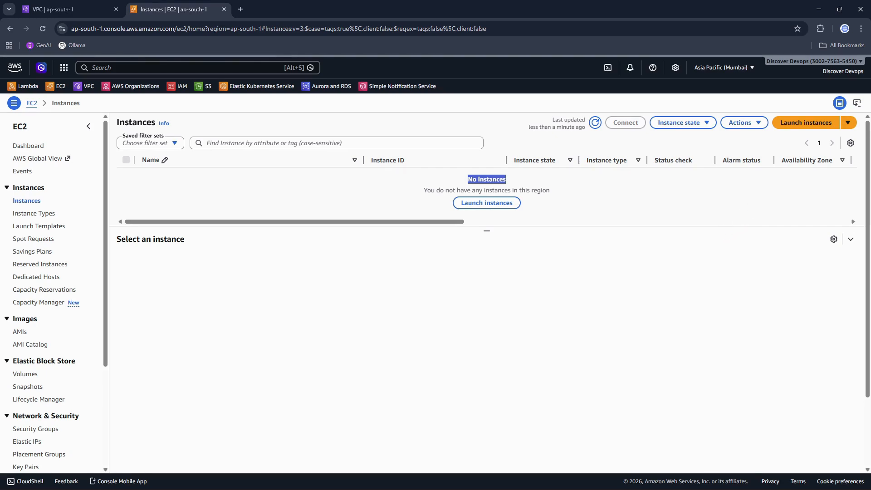
pyautogui.hotkey('ctrl', 'shift', '3')
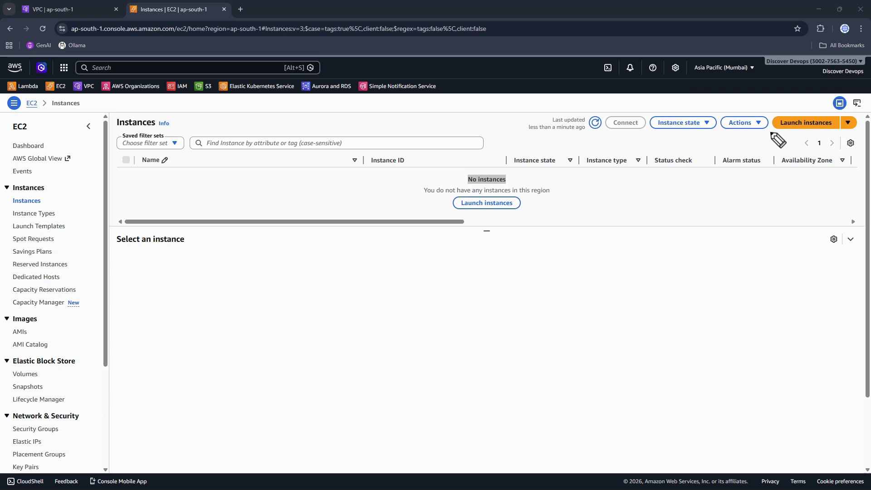
pyautogui.moveTo(819, 143)
pyautogui.mouseDown()
pyautogui.moveTo(832, 121)
pyautogui.moveTo(779, 131)
pyautogui.moveTo(787, 137)
pyautogui.mouseUp()
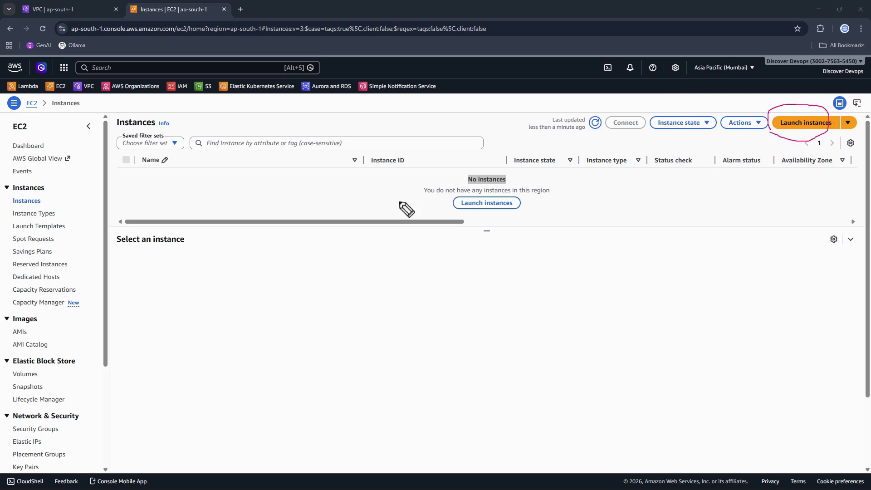
pyautogui.moveTo(6, 131)
pyautogui.mouseDown()
pyautogui.moveTo(40, 118)
pyautogui.moveTo(363, 291)
pyautogui.moveTo(756, 238)
pyautogui.moveTo(774, 139)
pyautogui.moveTo(760, 152)
pyautogui.moveTo(779, 155)
pyautogui.mouseUp()
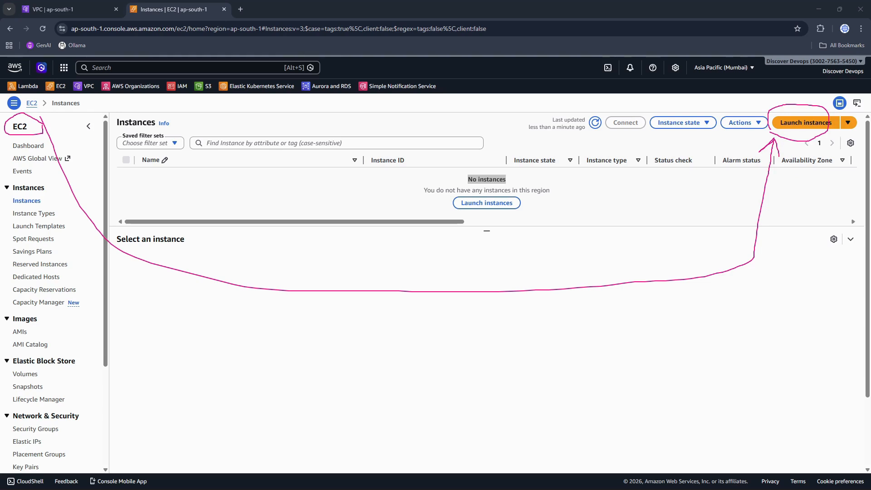
pyautogui.press('Escape')
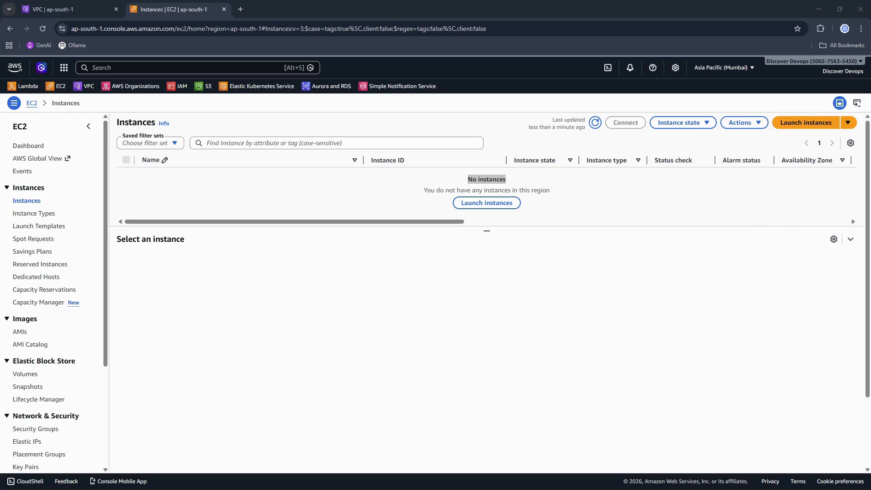
# Step: Start launching a new EC2 instance named my_web_server with the Amazon Linux quick-start image
pyautogui.click(780, 126)
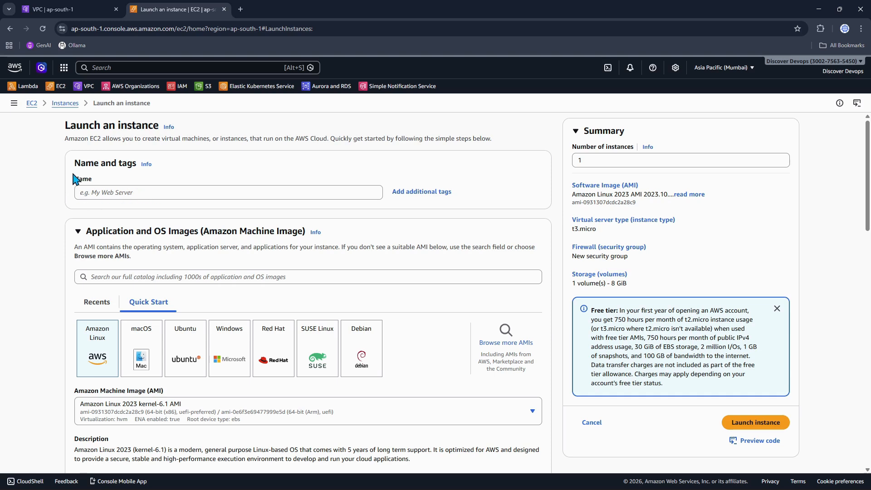
pyautogui.click(125, 189)
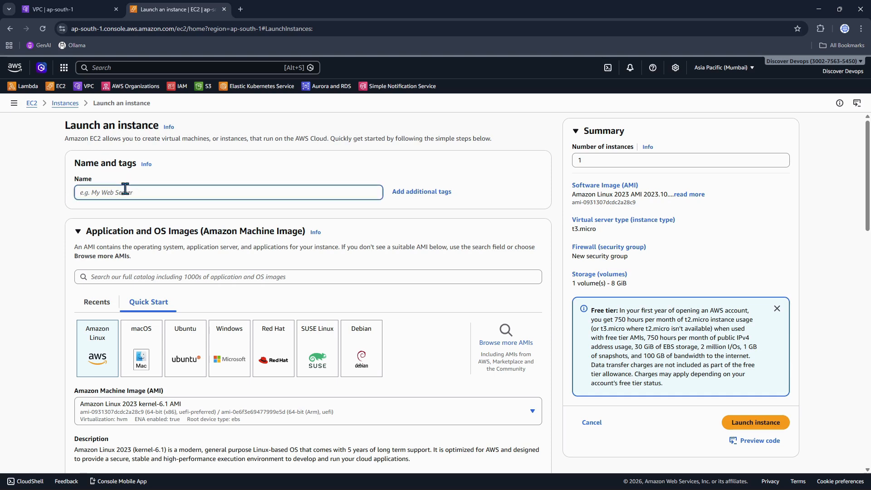
pyautogui.write('my_web_server')
pyautogui.click(96, 358)
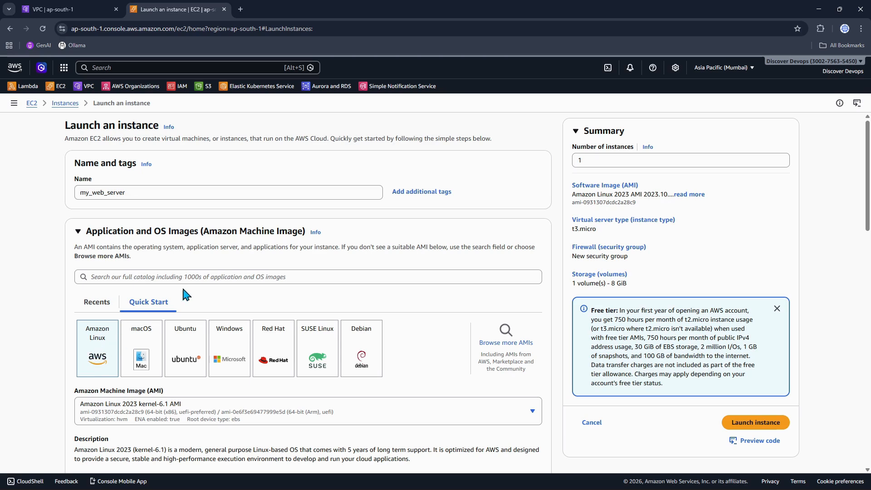
# Step: Choose my_March_2026 as the login key pair for the new instance
pyautogui.scroll(-4, 204, 278)
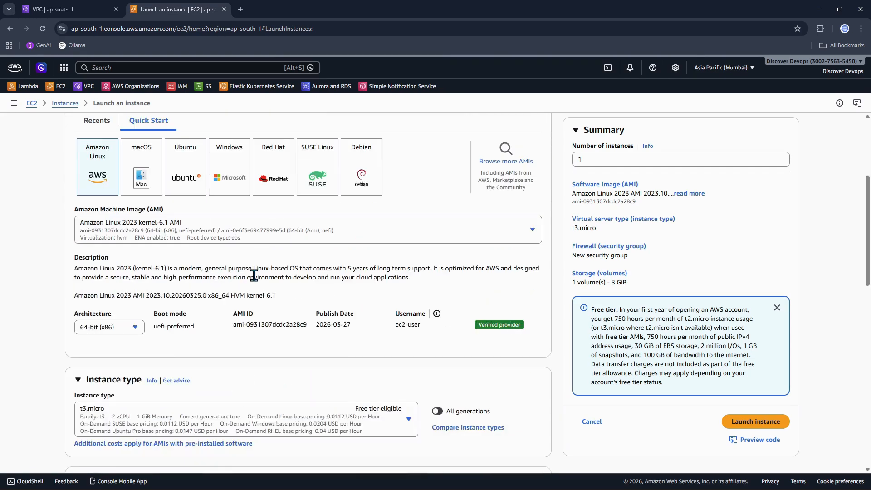
pyautogui.scroll(-1, 232, 302)
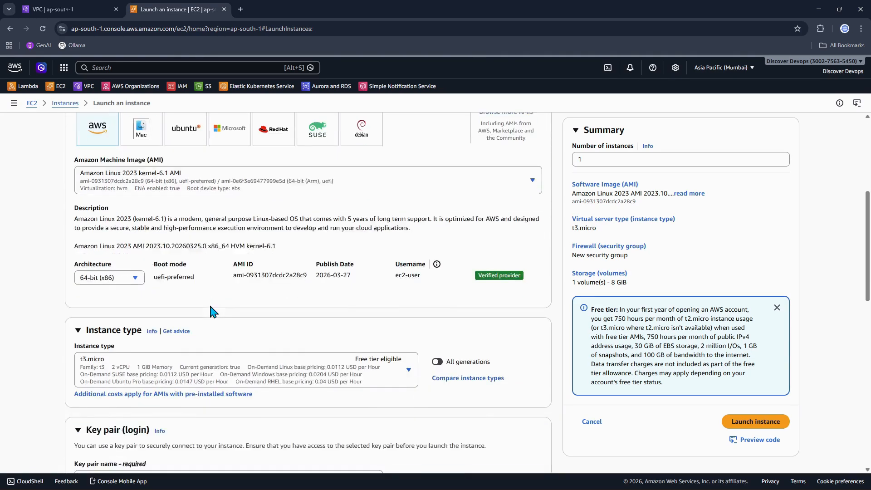
pyautogui.scroll(-1, 139, 358)
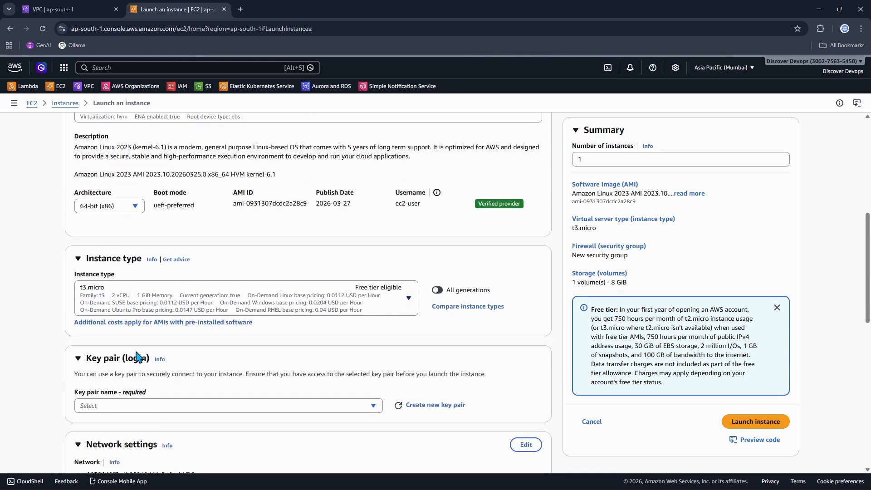
pyautogui.scroll(-1, 230, 308)
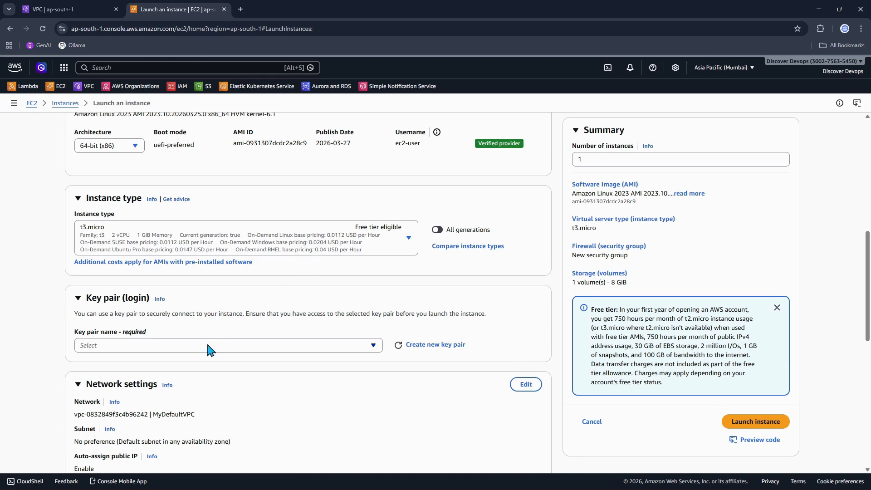
pyautogui.scroll(-1, 220, 303)
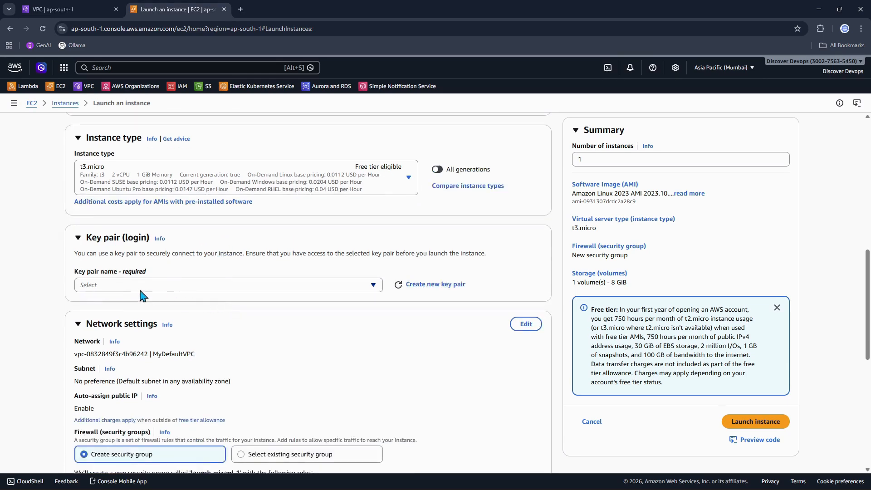
pyautogui.click(126, 287)
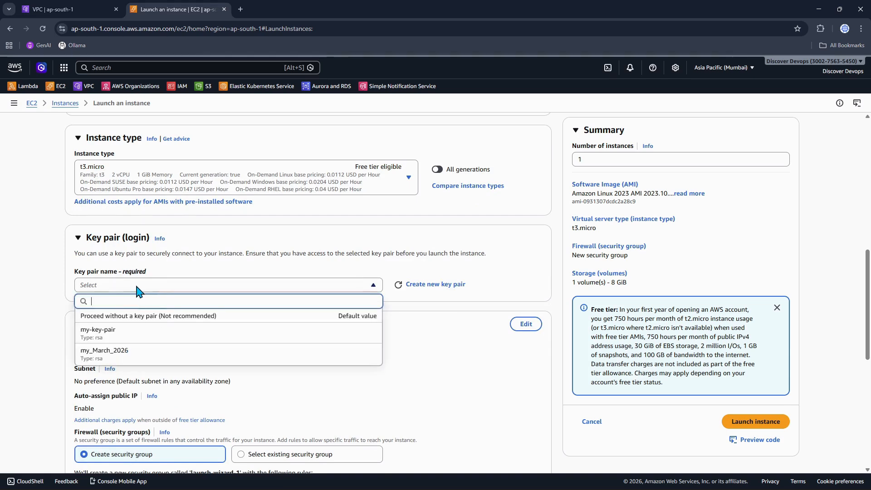
pyautogui.click(119, 356)
pyautogui.scroll(-3, 272, 332)
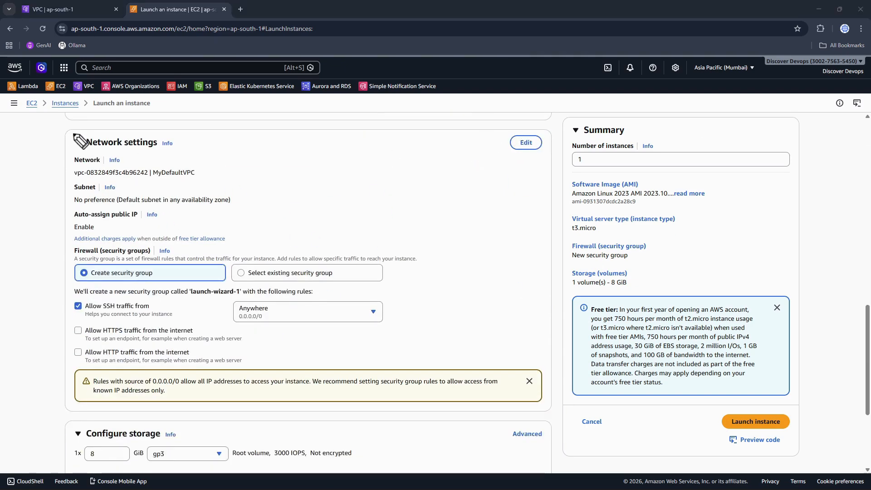
pyautogui.moveTo(68, 131)
pyautogui.mouseDown()
pyautogui.moveTo(68, 346)
pyautogui.moveTo(218, 391)
pyautogui.moveTo(530, 365)
pyautogui.moveTo(534, 204)
pyautogui.moveTo(431, 131)
pyautogui.moveTo(75, 133)
pyautogui.mouseUp()
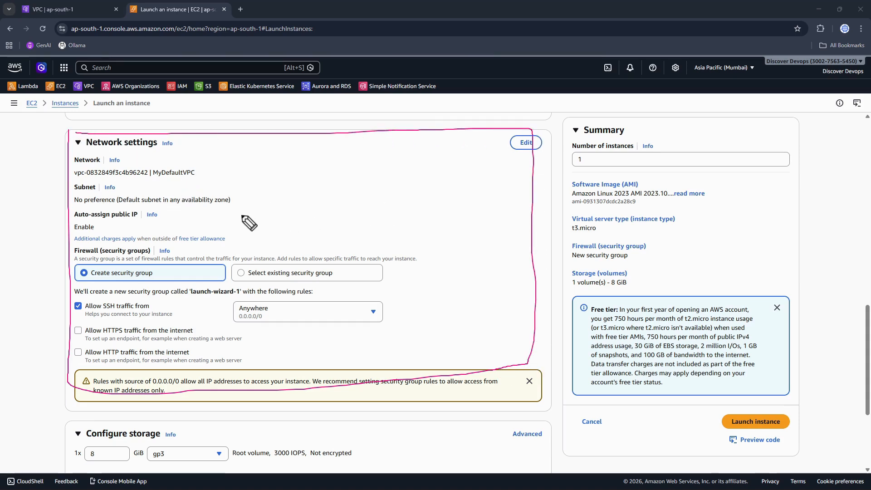
pyautogui.moveTo(542, 132)
pyautogui.mouseDown()
pyautogui.moveTo(501, 135)
pyautogui.moveTo(532, 129)
pyautogui.mouseUp()
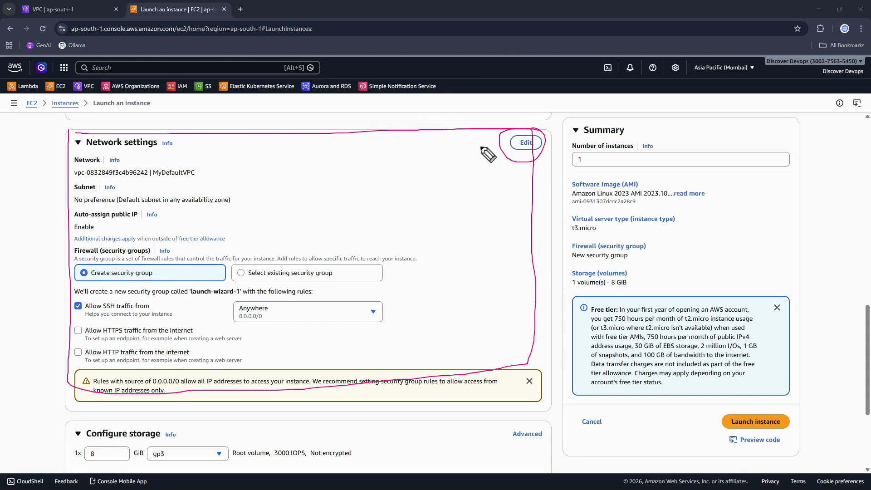
pyautogui.moveTo(155, 181)
pyautogui.mouseDown()
pyautogui.moveTo(203, 178)
pyautogui.moveTo(143, 179)
pyautogui.mouseUp()
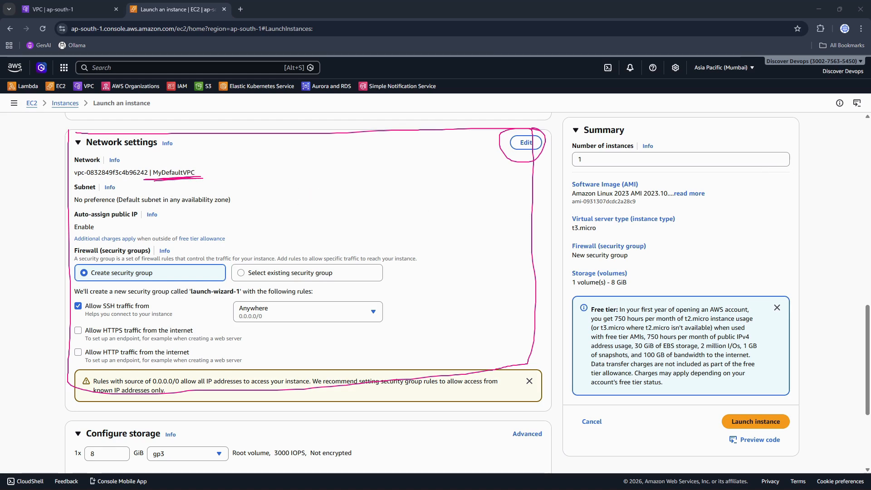
pyautogui.press('Escape')
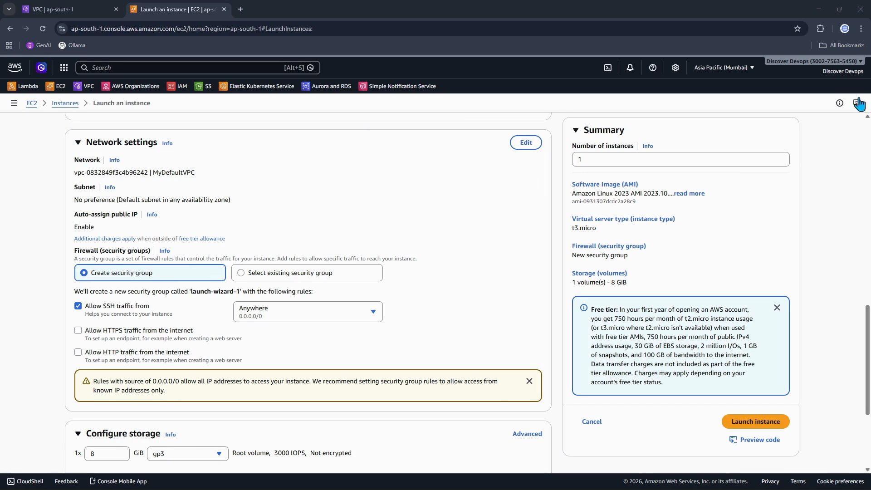
# Step: Edit the network settings to place the instance in my_lab_VPC and its my_public_1 subnet
pyautogui.click(525, 143)
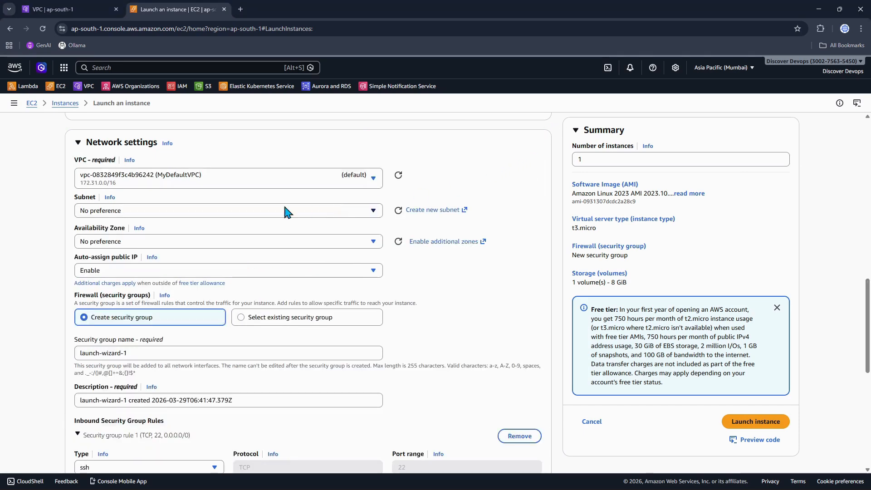
pyautogui.click(373, 177)
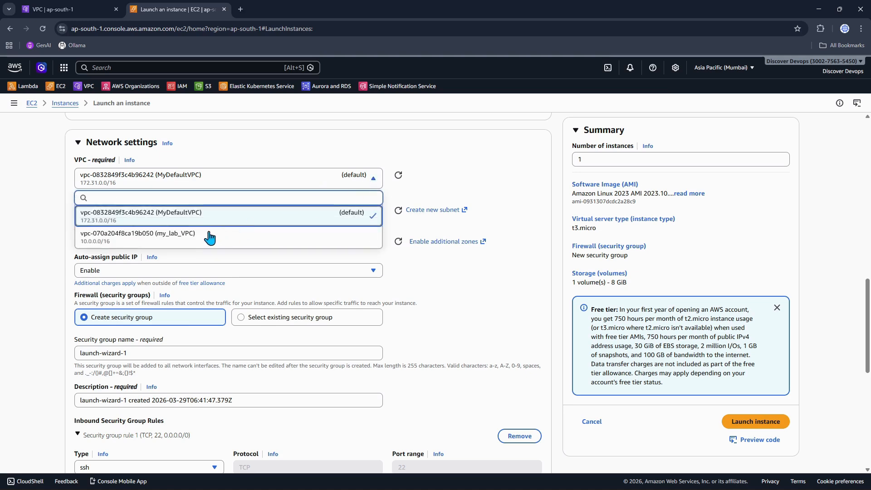
pyautogui.click(172, 241)
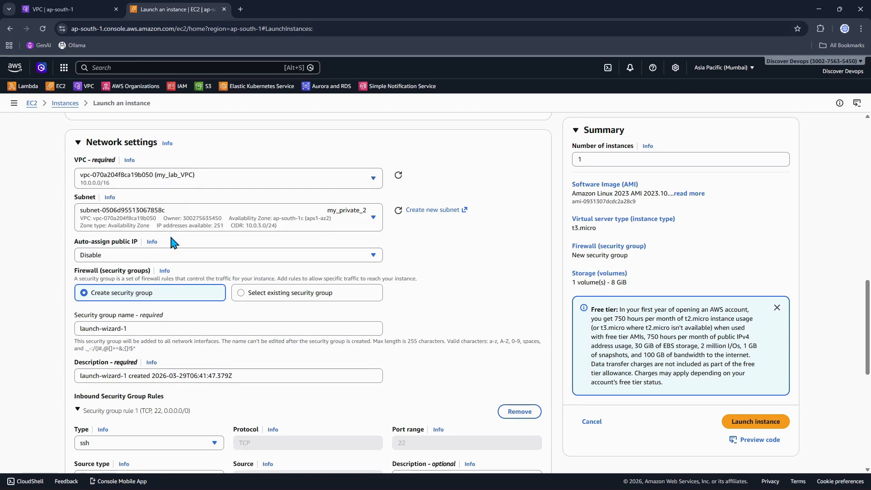
pyautogui.click(374, 218)
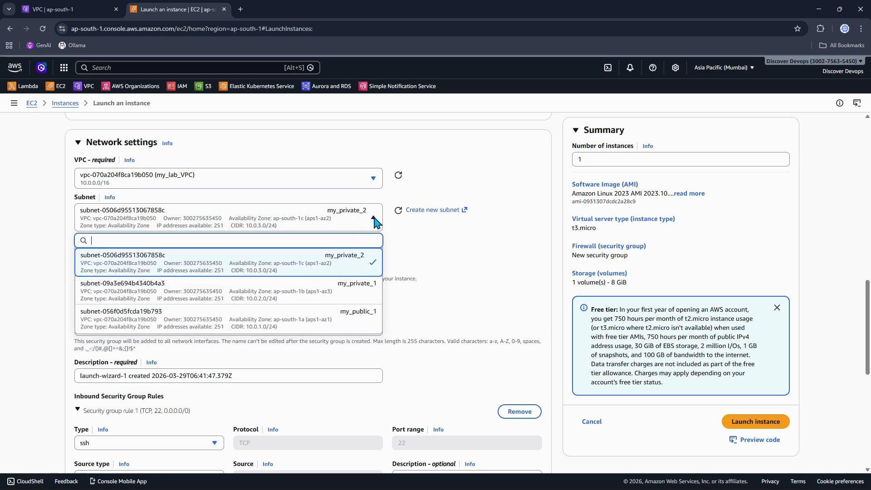
pyautogui.click(231, 319)
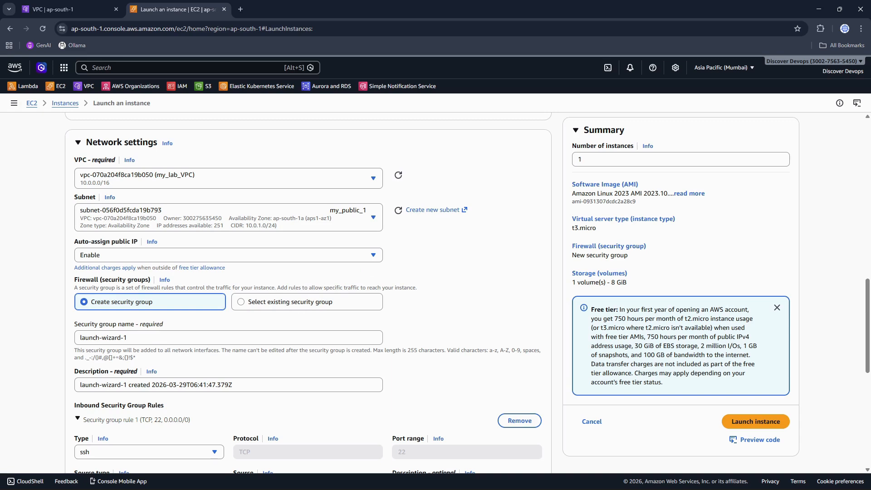
# Step: Keep creating a new security group, and set both its name and description to my_web_sg
pyautogui.click(241, 303)
pyautogui.click(83, 302)
pyautogui.moveTo(127, 338); pyautogui.dragTo(56, 347)
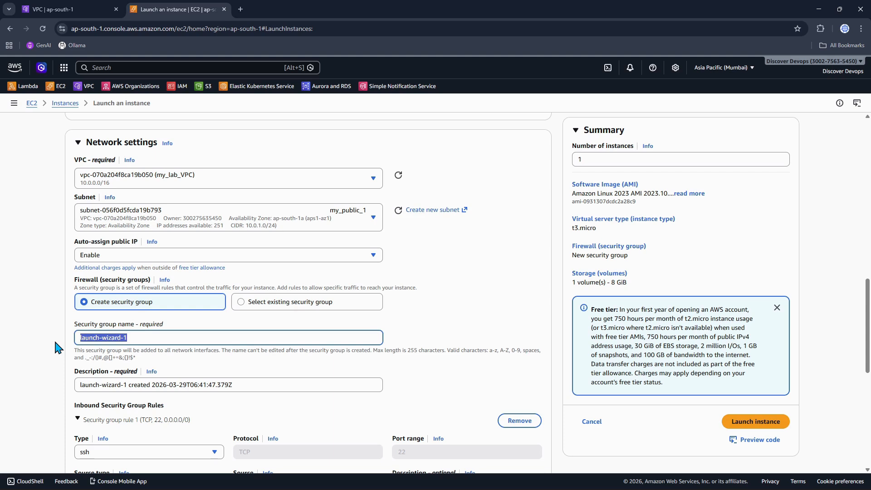
pyautogui.write('my_web_sg')
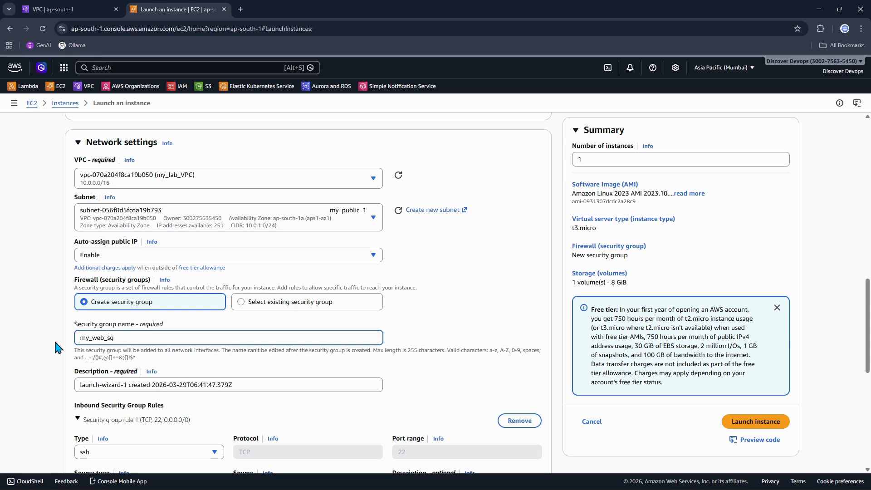
pyautogui.moveTo(117, 340); pyautogui.dragTo(63, 346)
pyautogui.hotkey('ctrl', 'c')
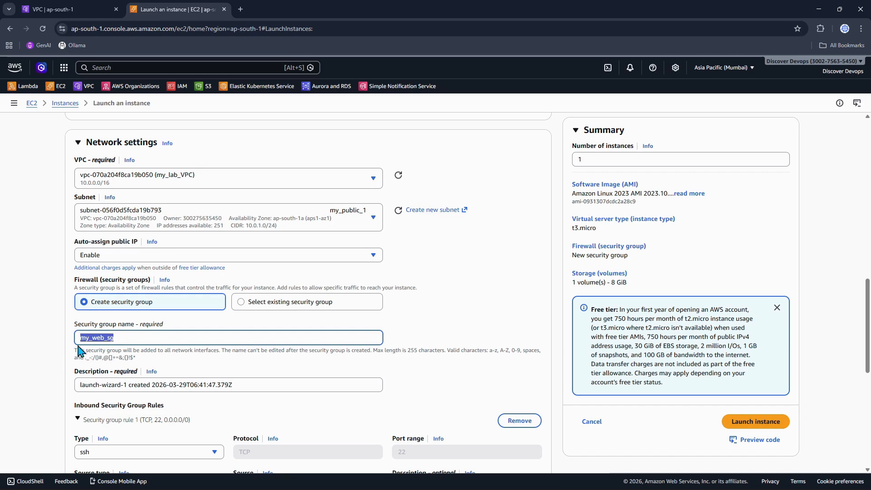
pyautogui.moveTo(247, 391); pyautogui.dragTo(60, 393)
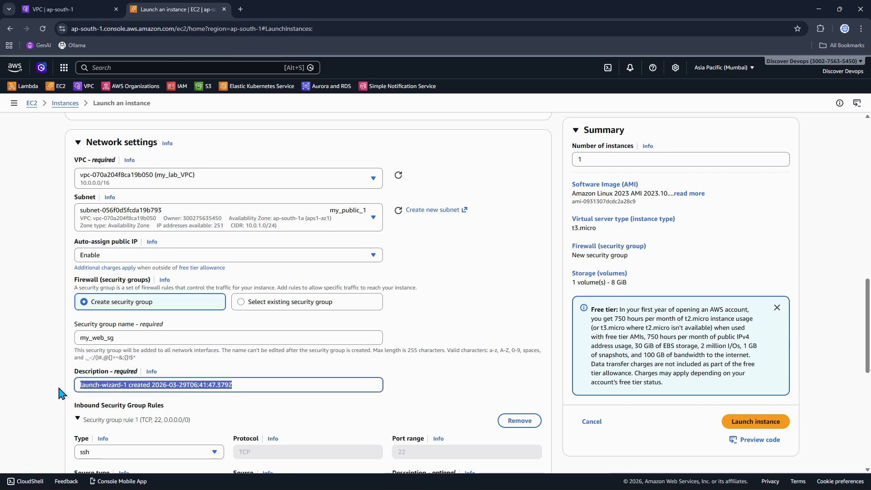
pyautogui.hotkey('ctrl', 'v')
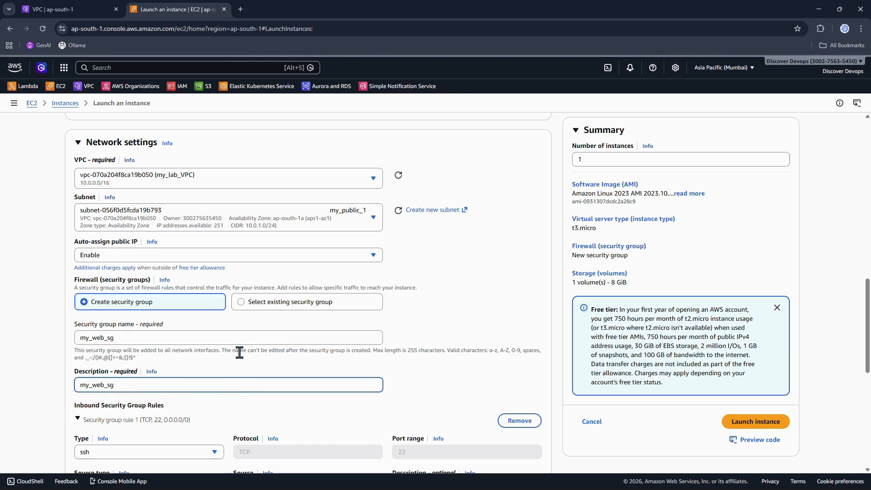
# Step: Set the root volume to 20 GiB with the Magnetic (standard) type and launch the instance
pyautogui.scroll(-3, 239, 352)
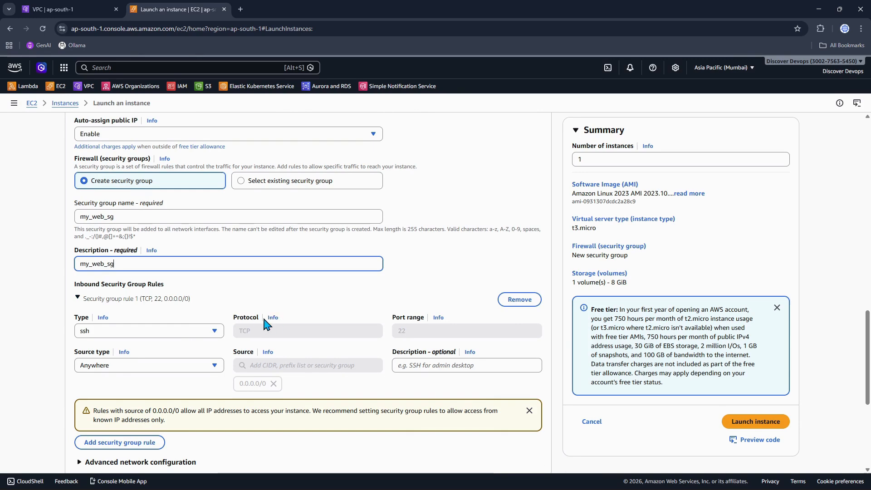
pyautogui.scroll(-1, 265, 325)
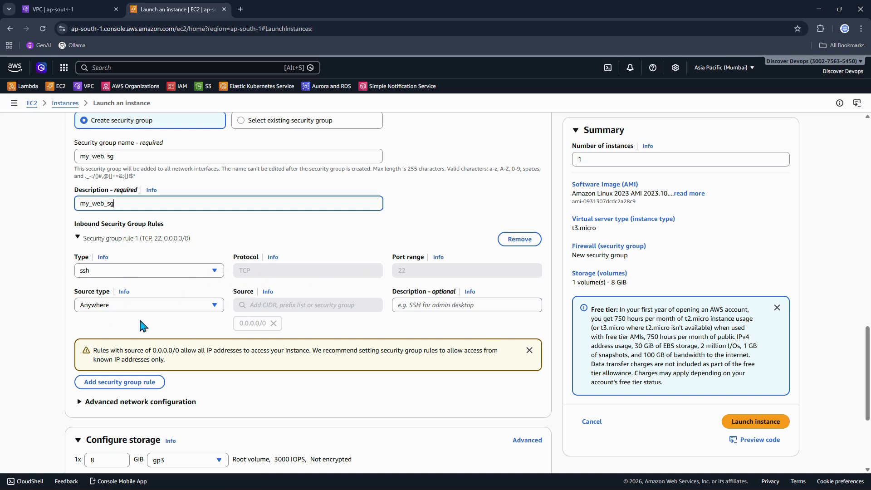
pyautogui.scroll(-2, 236, 316)
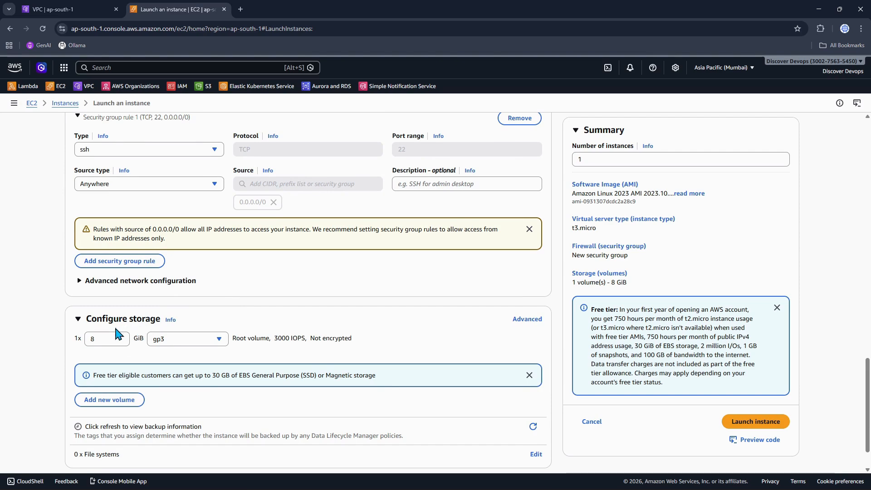
pyautogui.click(216, 339)
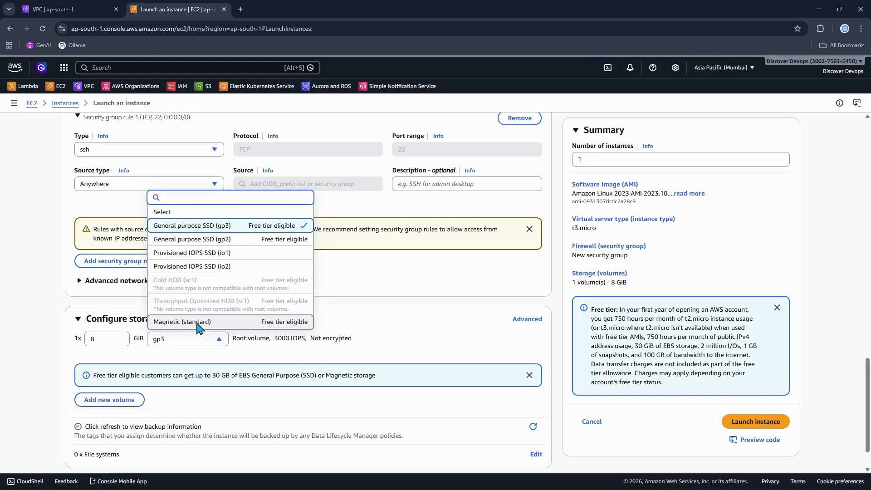
pyautogui.click(204, 323)
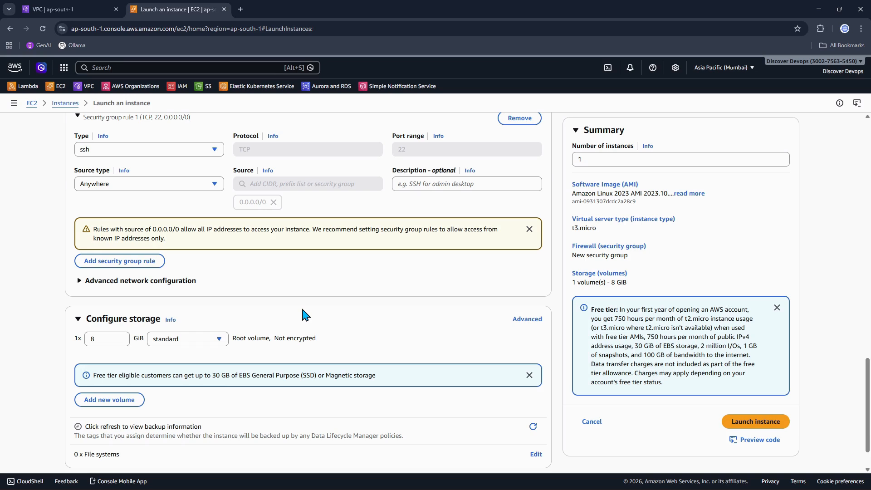
pyautogui.click(102, 340)
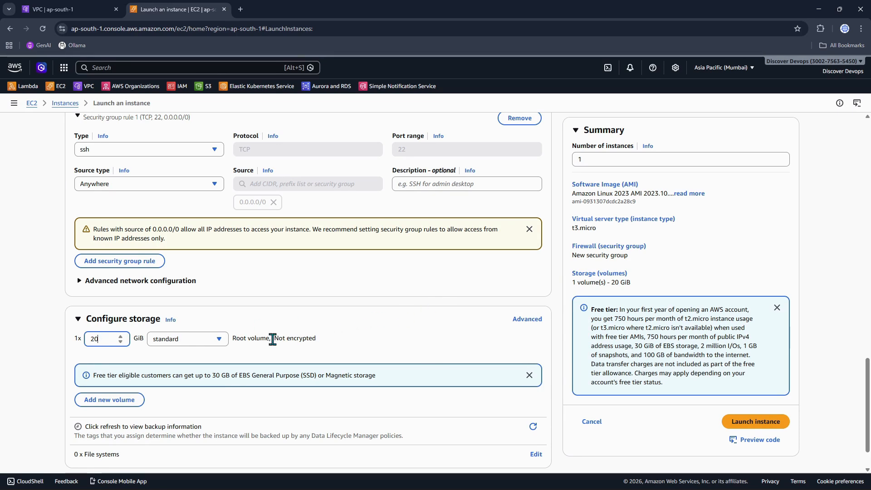
pyautogui.click(219, 340)
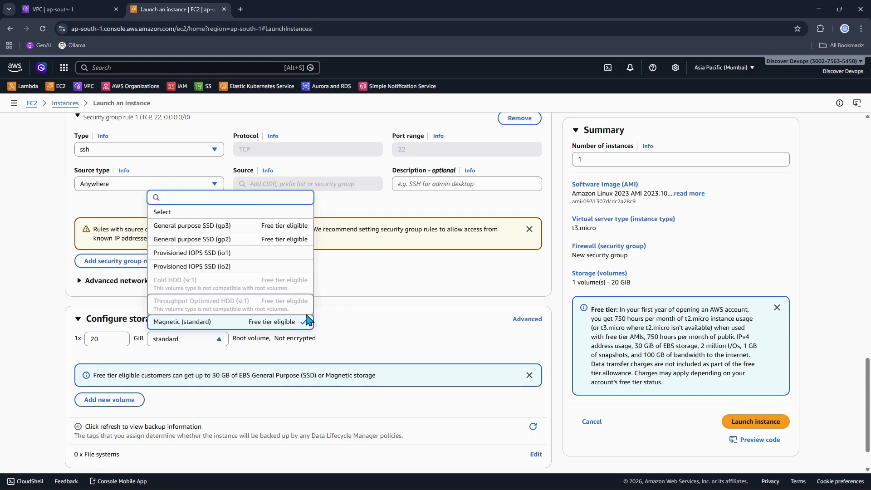
pyautogui.click(386, 282)
pyautogui.click(412, 281)
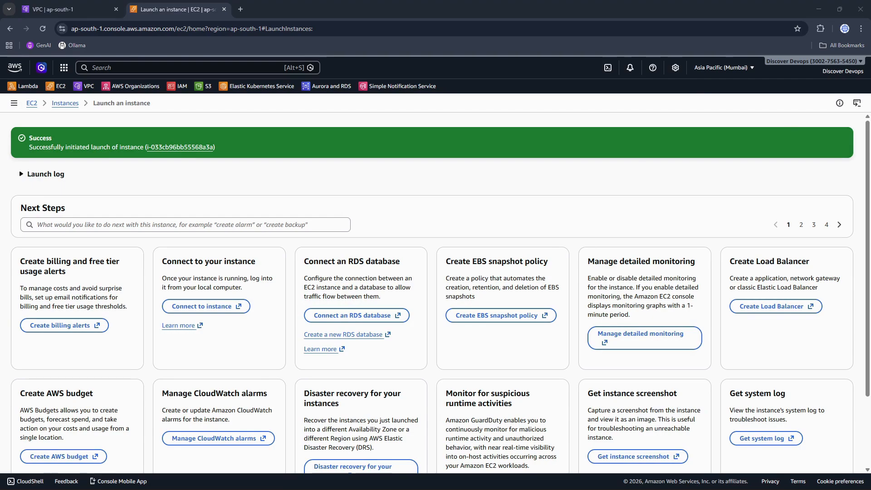
# Step: Switch to the draw.io diagram, enlarge the canvas area and look over the my_lab_vpc layout with its subnets and internet gateway
pyautogui.hotkey('alt', 'Tab')
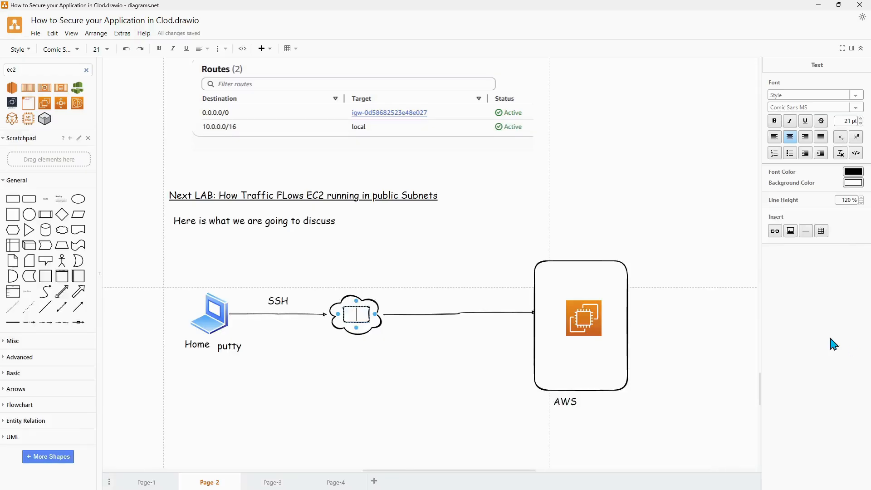
pyautogui.click(843, 48)
pyautogui.scroll(4, 581, 199)
pyautogui.scroll(10, 585, 207)
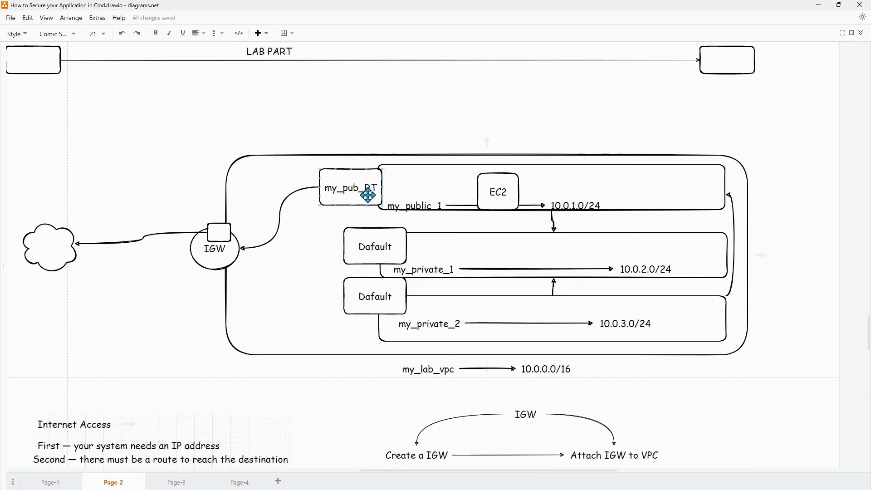
pyautogui.scroll(-13, 395, 209)
pyautogui.scroll(-6, 454, 220)
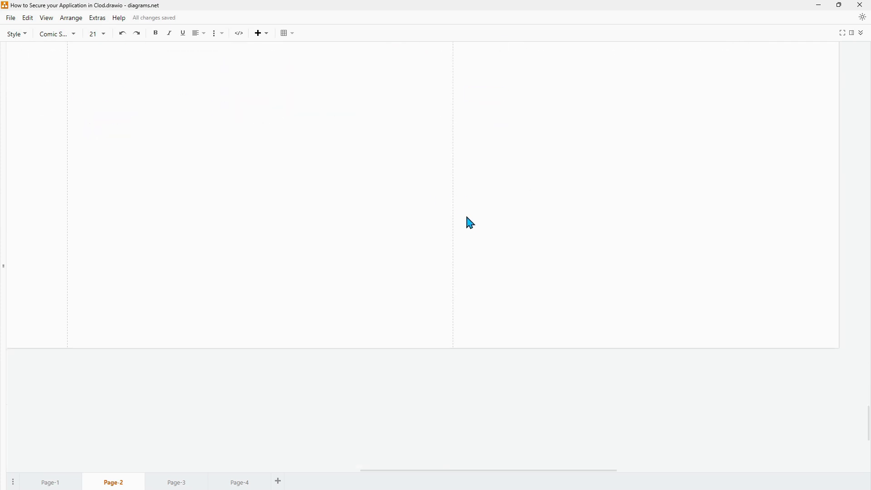
# Step: Add a rounded rectangle in the empty area below the AWS diagram and enlarge it into a wide outer container
pyautogui.click(491, 267)
pyautogui.doubleClick(491, 282)
pyautogui.click(491, 278)
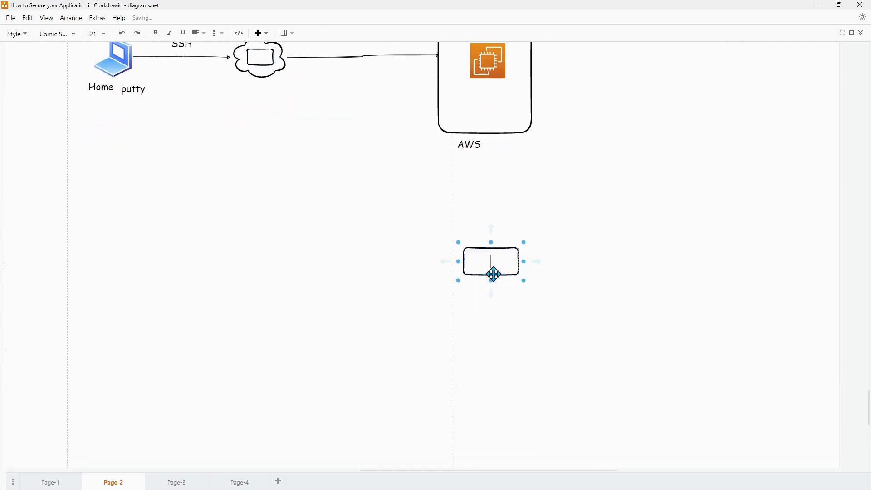
pyautogui.moveTo(492, 274); pyautogui.dragTo(735, 428)
pyautogui.click(613, 170)
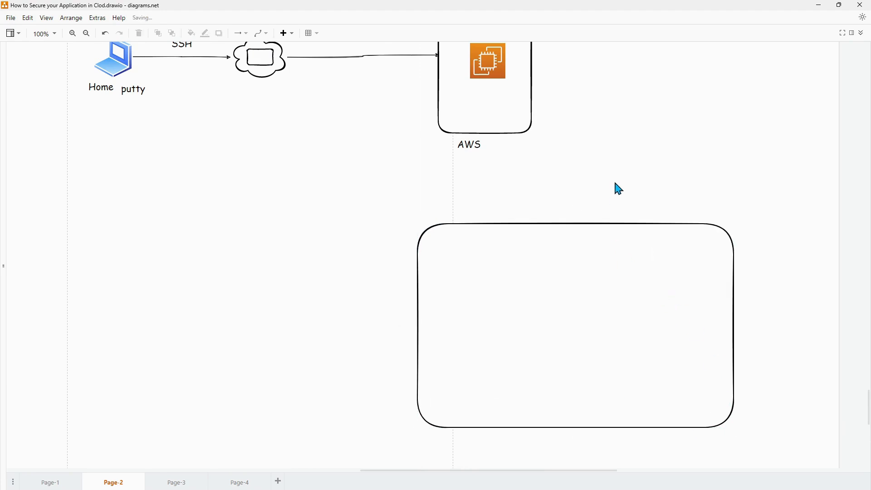
# Step: Add a second rounded rectangle, enlarge it to a near-square and place it inside the large container, slightly right of centre
pyautogui.doubleClick(617, 188)
pyautogui.click(612, 181)
pyautogui.moveTo(610, 173); pyautogui.dragTo(697, 405)
pyautogui.moveTo(632, 320); pyautogui.dragTo(624, 333)
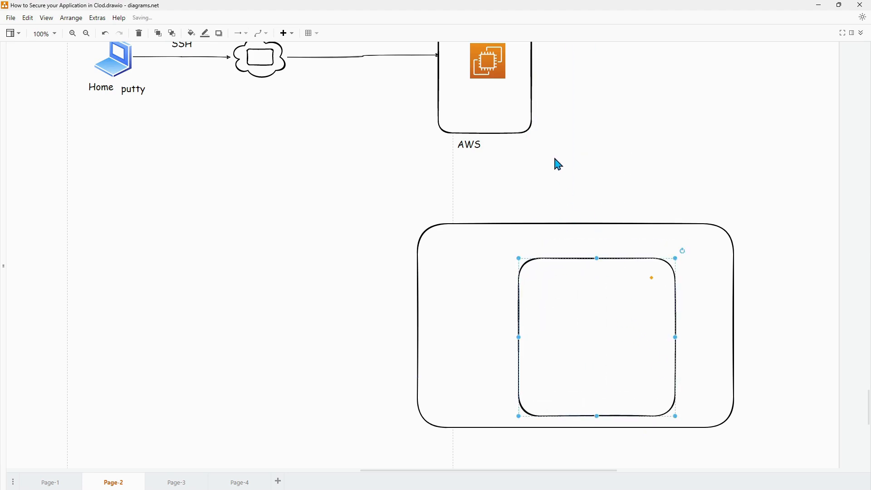
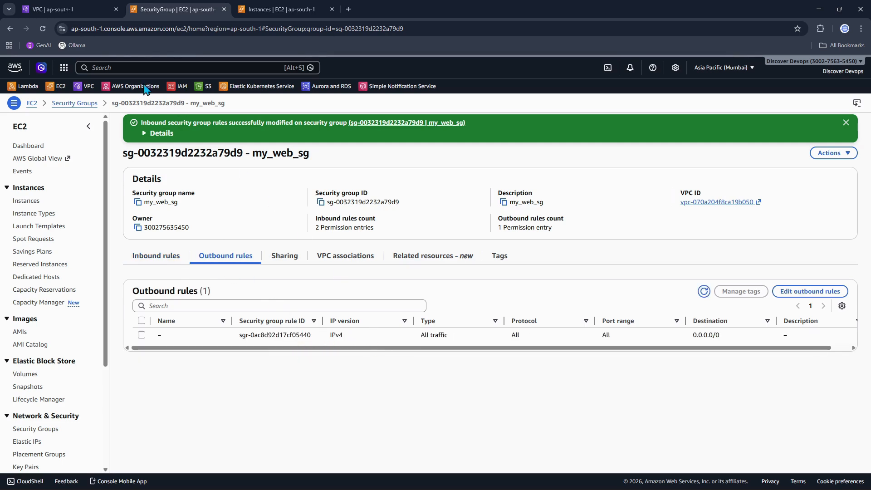
# Step: Switch to the VPC console, go to the network ACLs and name the existing my_lab_VPC ACL Default
pyautogui.click(71, 9)
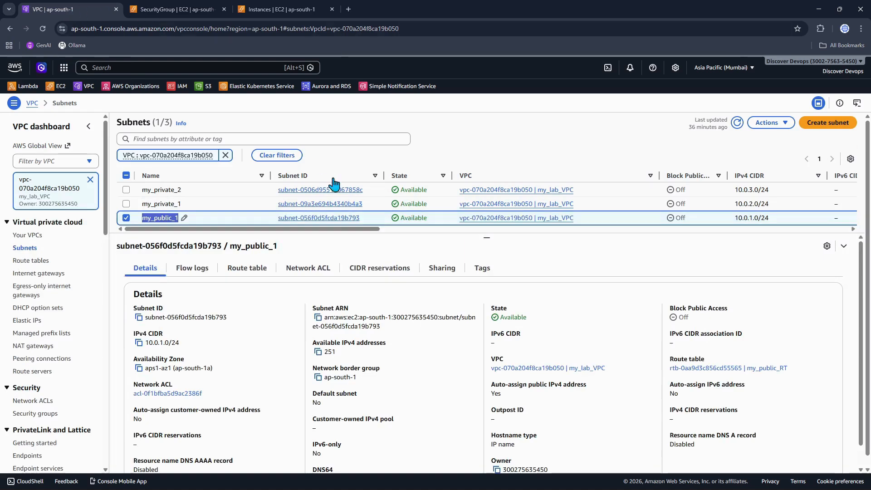
pyautogui.scroll(-1, 89, 330)
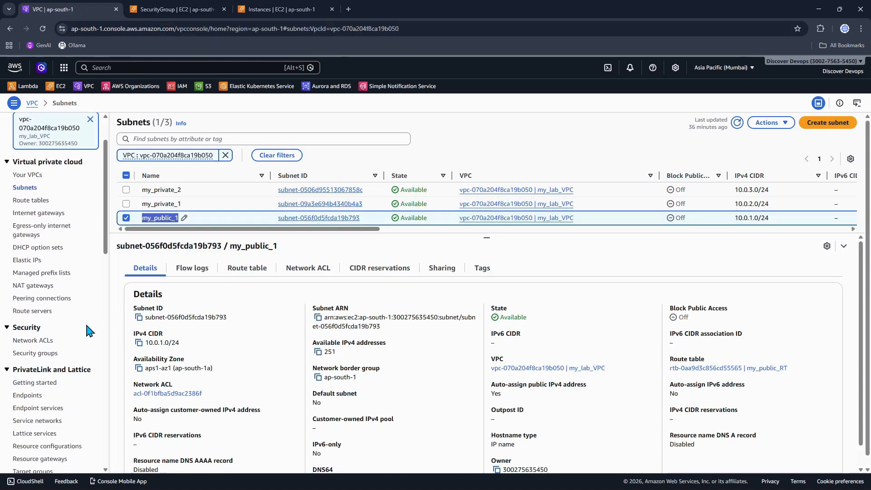
pyautogui.click(38, 342)
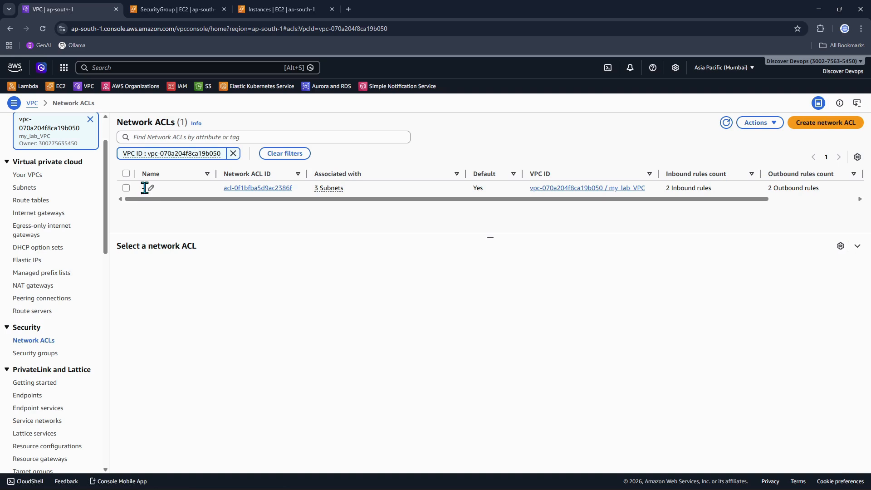
pyautogui.click(152, 188)
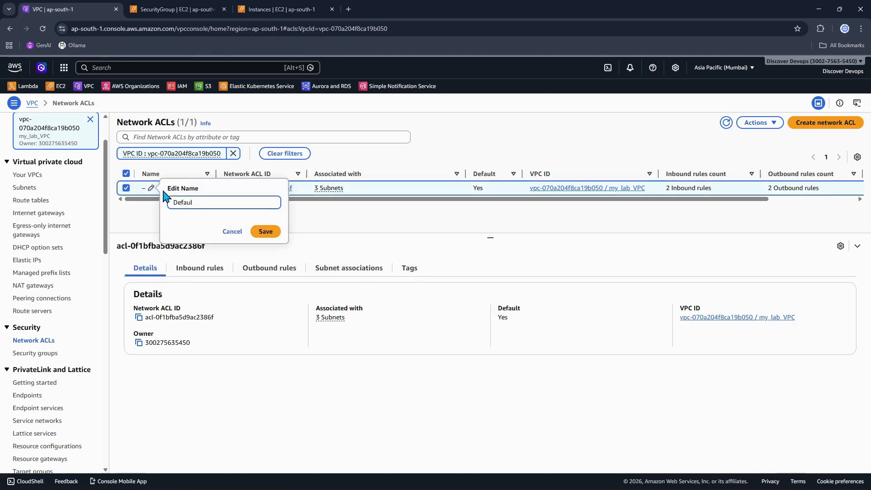
pyautogui.write('Default')
pyautogui.click(265, 231)
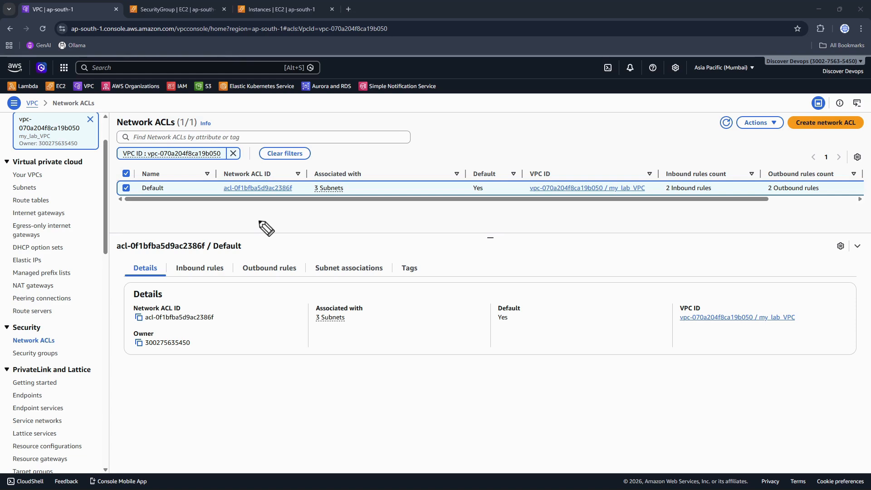
# Step: Examine the Default network ACL's inbound rules by rule number, type, protocol, port range, source and allow/deny, and view its outbound rules
pyautogui.moveTo(167, 160); pyautogui.dragTo(222, 144)
pyautogui.moveTo(230, 259)
pyautogui.mouseDown()
pyautogui.moveTo(181, 264)
pyautogui.moveTo(214, 272)
pyautogui.mouseUp()
pyautogui.moveTo(254, 249); pyautogui.dragTo(285, 271)
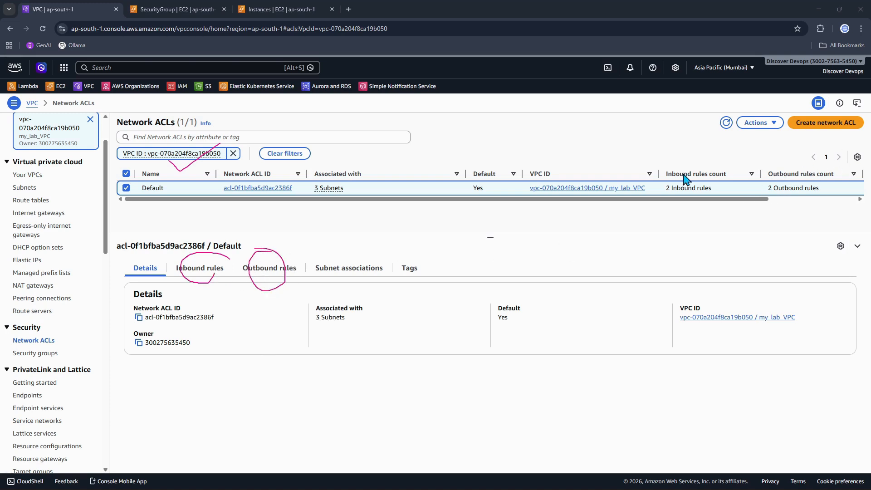
pyautogui.click(203, 272)
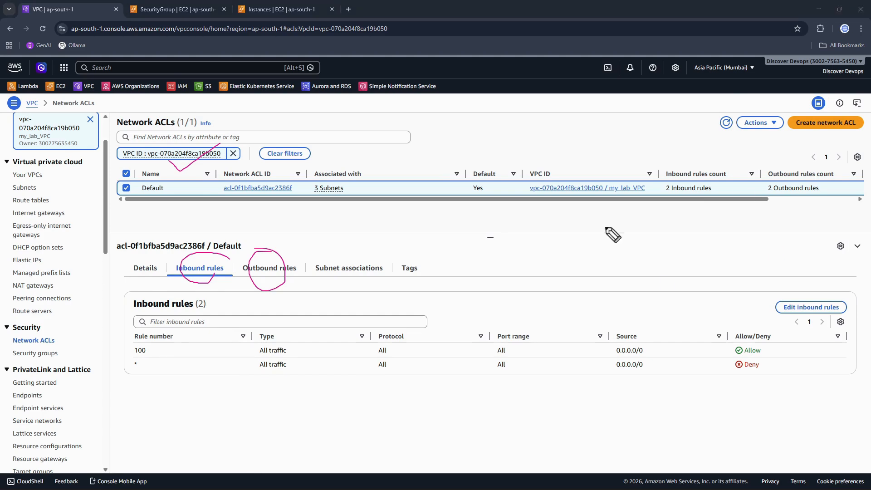
pyautogui.moveTo(134, 350); pyautogui.dragTo(614, 351)
pyautogui.moveTo(731, 356); pyautogui.dragTo(748, 356)
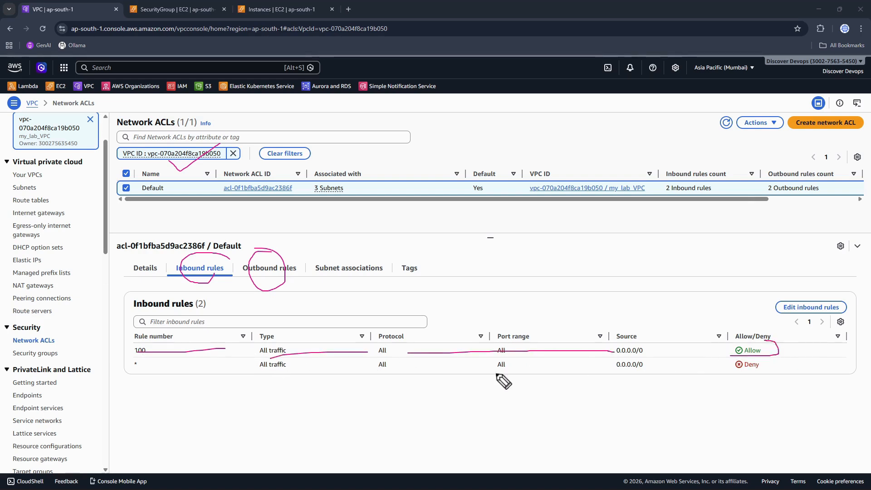
pyautogui.moveTo(269, 371); pyautogui.dragTo(292, 371)
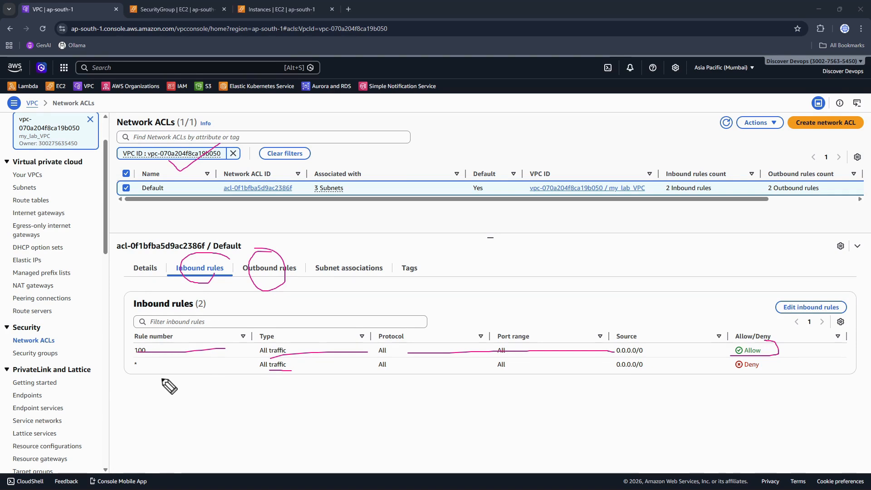
pyautogui.moveTo(174, 331)
pyautogui.mouseDown()
pyautogui.moveTo(135, 336)
pyautogui.moveTo(174, 333)
pyautogui.mouseUp()
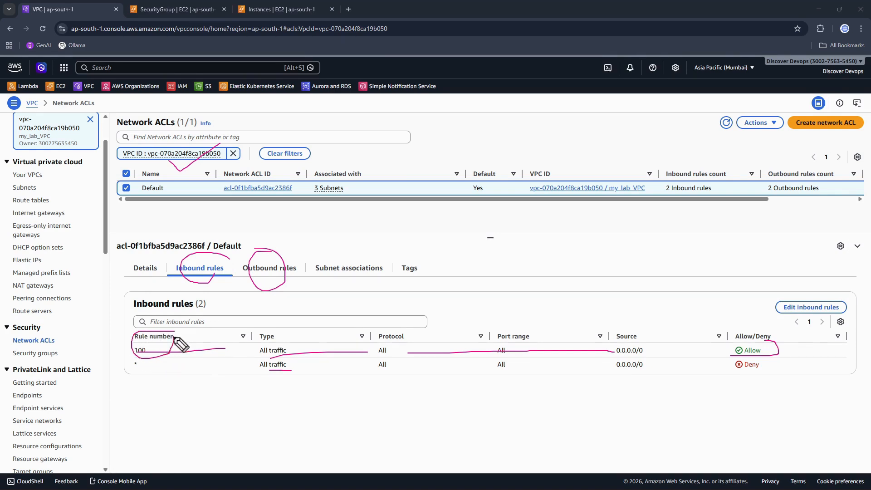
pyautogui.moveTo(276, 327)
pyautogui.mouseDown()
pyautogui.moveTo(286, 361)
pyautogui.moveTo(302, 337)
pyautogui.mouseUp()
pyautogui.moveTo(422, 329)
pyautogui.mouseDown()
pyautogui.moveTo(375, 331)
pyautogui.moveTo(424, 352)
pyautogui.mouseUp()
pyautogui.moveTo(570, 322)
pyautogui.mouseDown()
pyautogui.moveTo(499, 330)
pyautogui.moveTo(554, 343)
pyautogui.mouseUp()
pyautogui.moveTo(659, 315); pyautogui.dragTo(631, 353)
pyautogui.moveTo(744, 323); pyautogui.dragTo(751, 331)
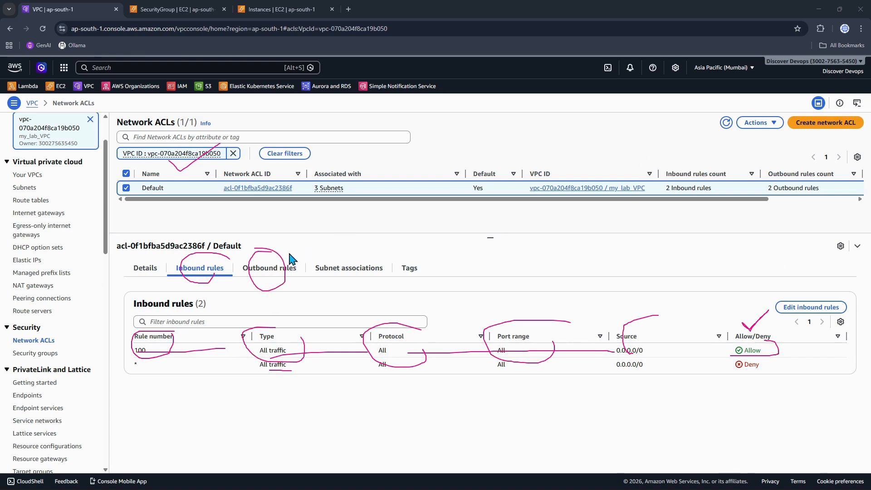
pyautogui.click(271, 269)
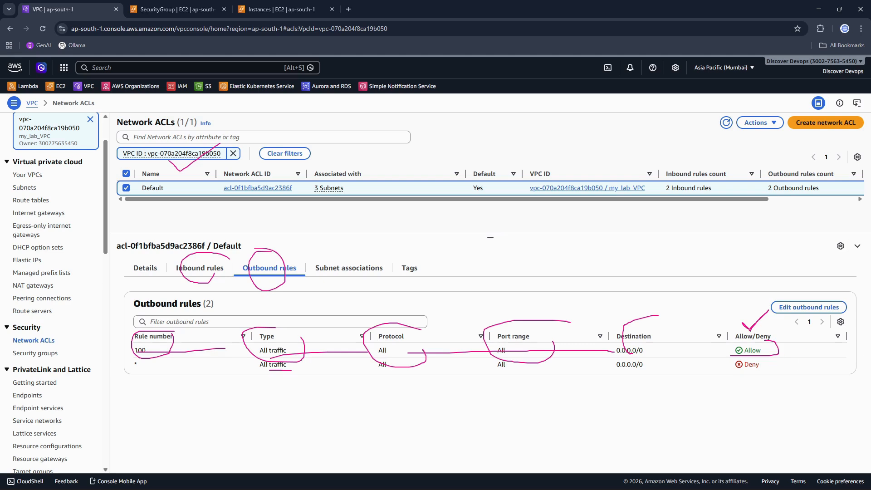
# Step: Switch to the draw.io diagram and review the NACL box in the traffic flow and the Security Layer notes
pyautogui.hotkey('alt', 'Tab')
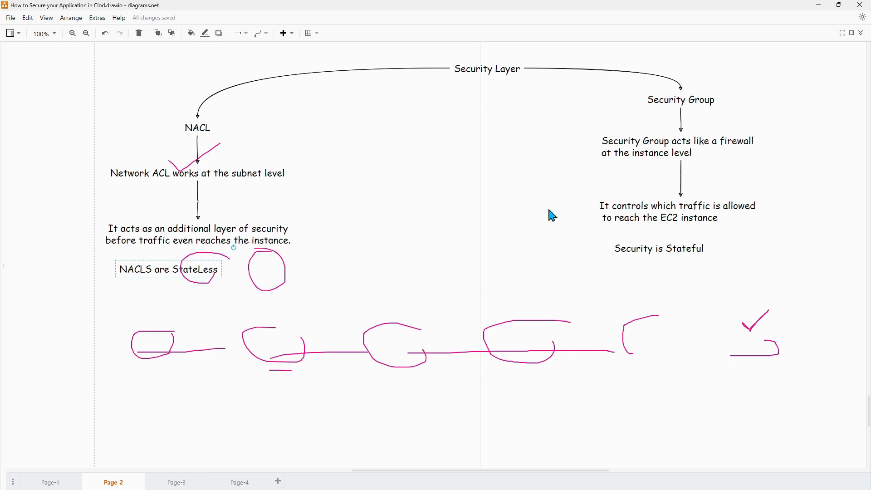
pyautogui.scroll(6, 519, 237)
pyautogui.click(531, 96)
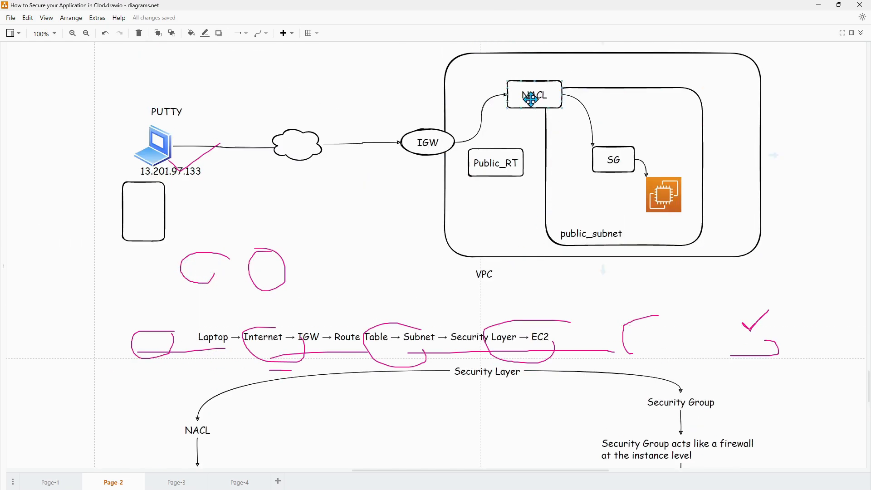
pyautogui.doubleClick(531, 96)
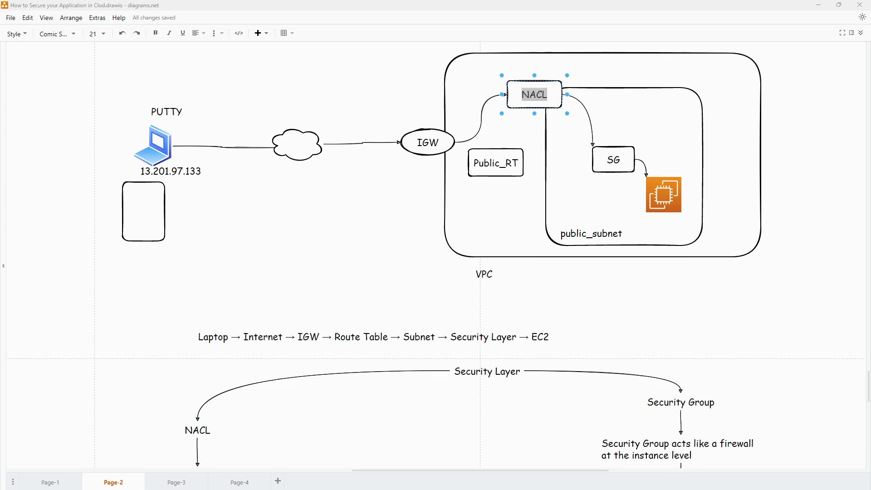
pyautogui.scroll(-7, 534, 270)
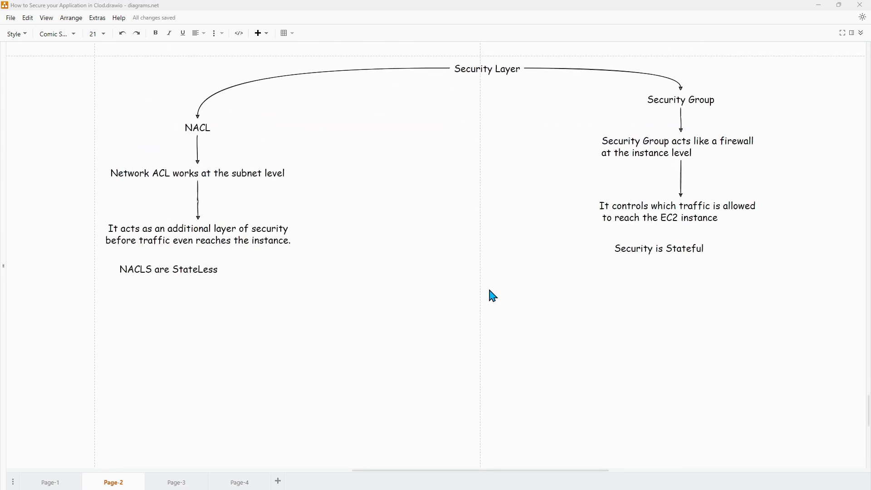
# Step: Return to the VPC console and create a network ACL named my_web_NACL in my_lab_VPC
pyautogui.hotkey('alt', 'Tab')
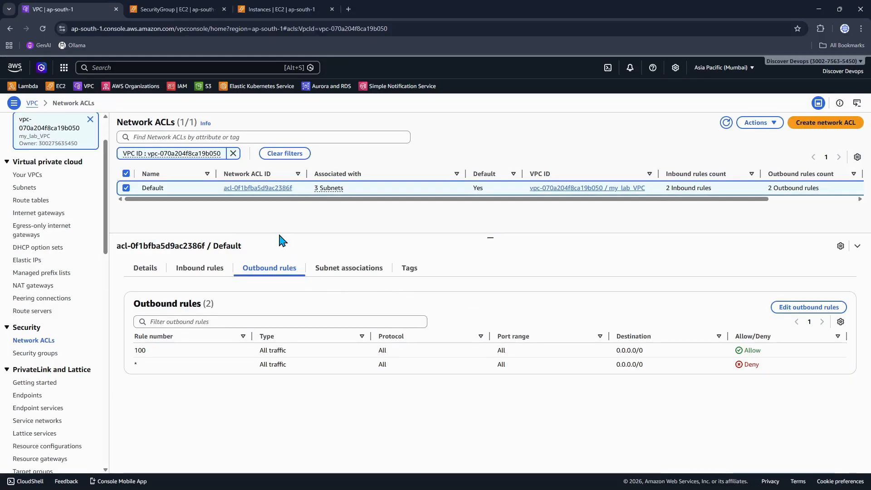
pyautogui.click(812, 123)
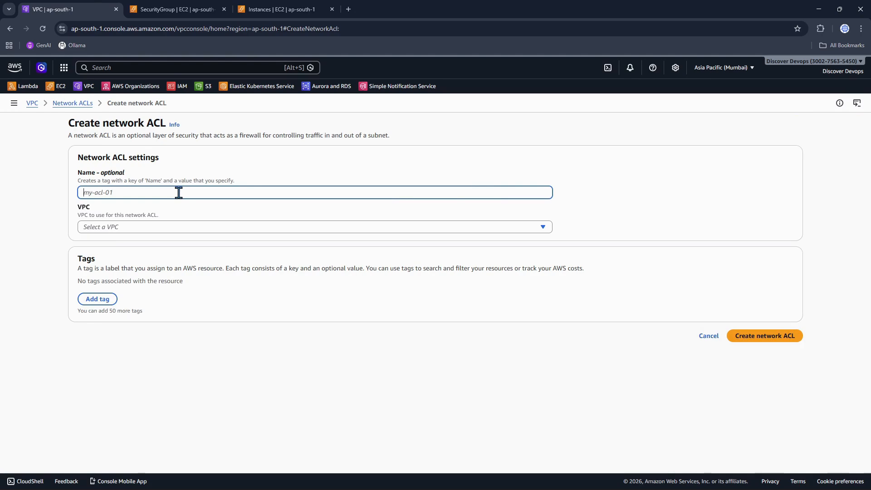
pyautogui.write('my_web_NACL')
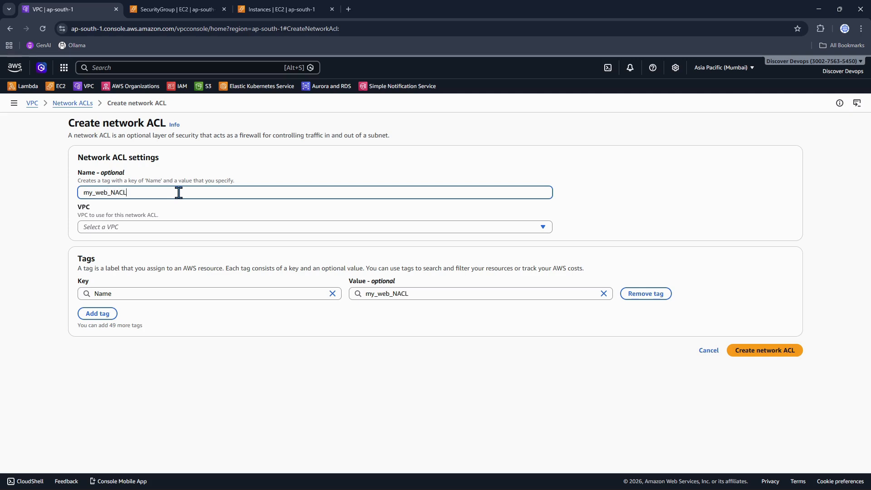
pyautogui.click(185, 228)
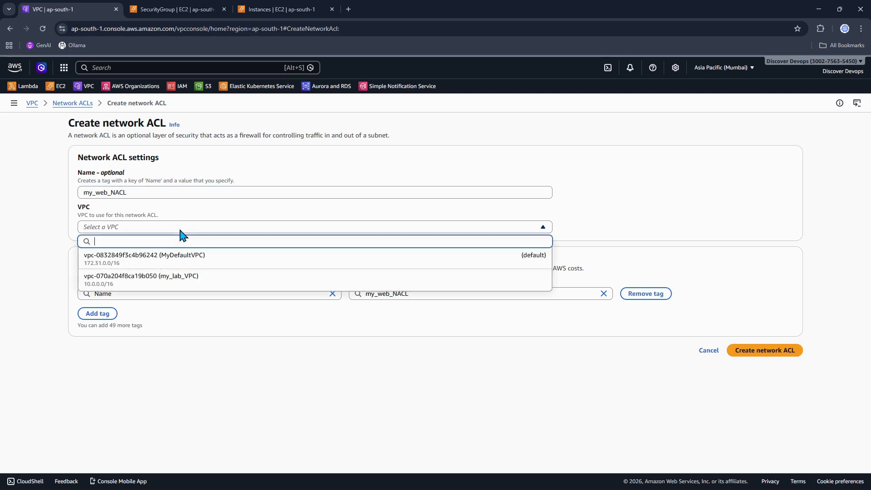
pyautogui.click(166, 280)
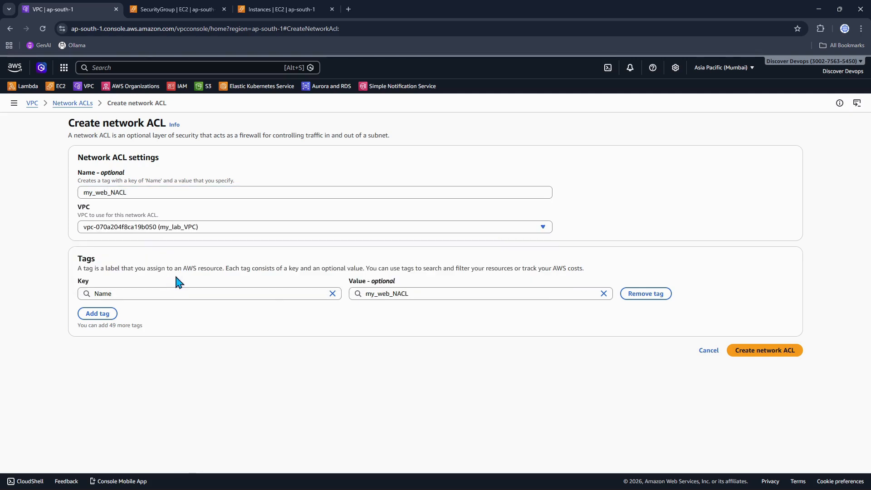
pyautogui.click(750, 350)
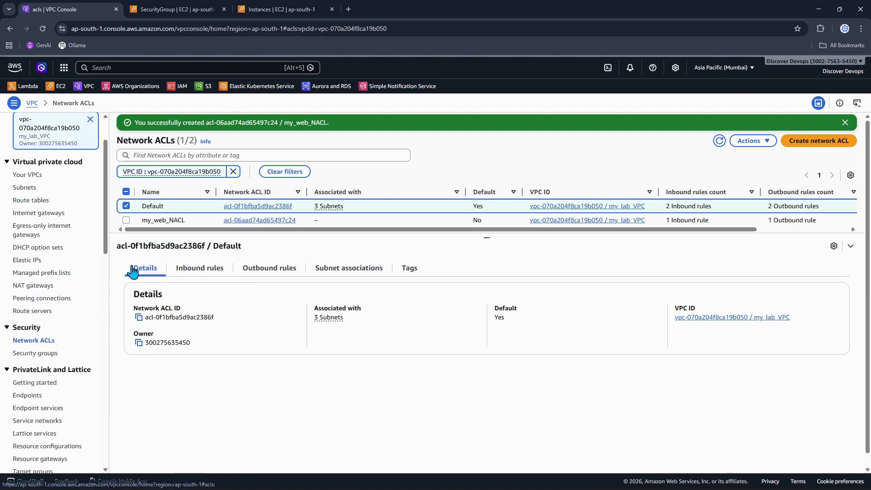
# Step: Select my_web_NACL and examine its associated subnets, inbound rules and outbound rules
pyautogui.moveTo(145, 221); pyautogui.dragTo(182, 218)
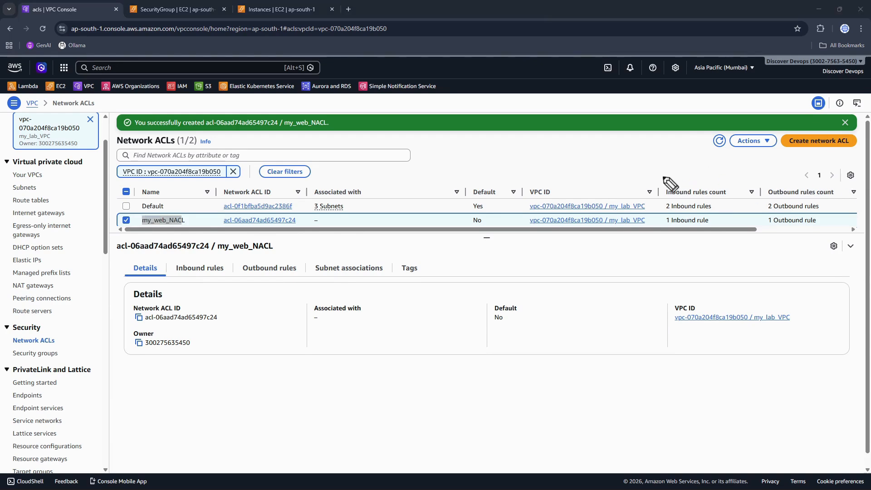
pyautogui.moveTo(350, 220)
pyautogui.mouseDown()
pyautogui.moveTo(323, 217)
pyautogui.moveTo(335, 234)
pyautogui.moveTo(351, 222)
pyautogui.mouseUp()
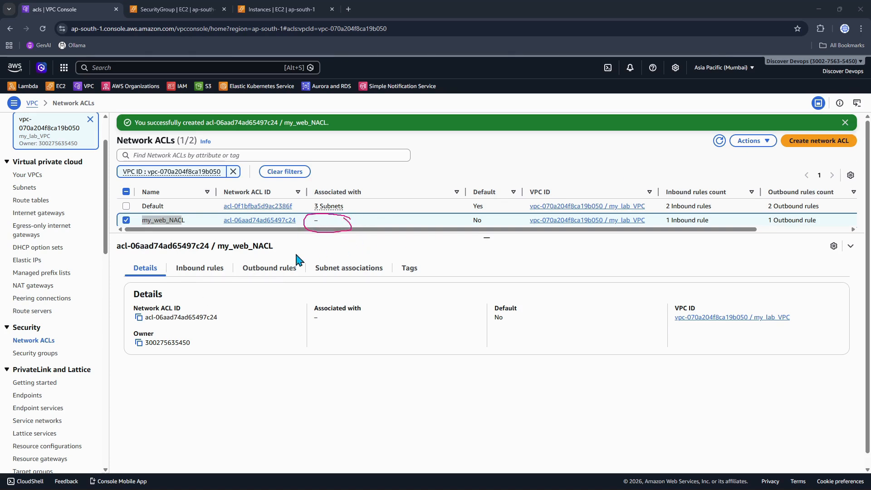
pyautogui.click(207, 269)
pyautogui.moveTo(251, 358); pyautogui.dragTo(754, 354)
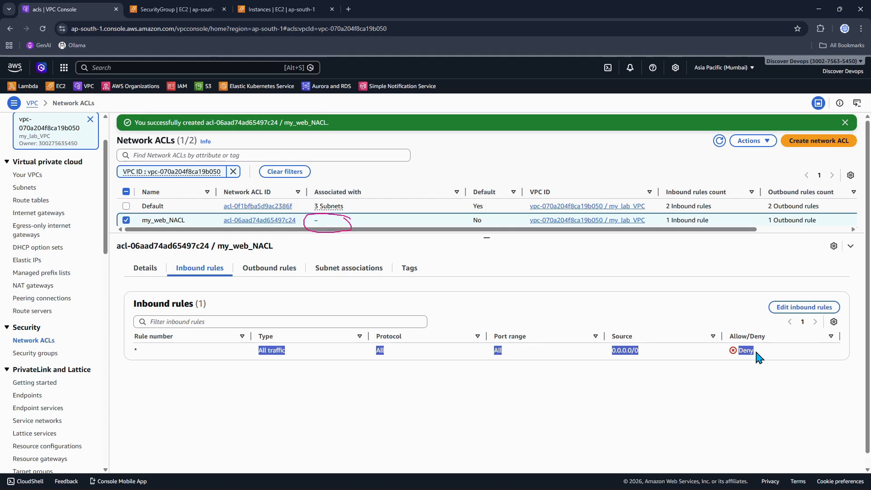
pyautogui.click(267, 274)
pyautogui.moveTo(253, 356); pyautogui.dragTo(747, 361)
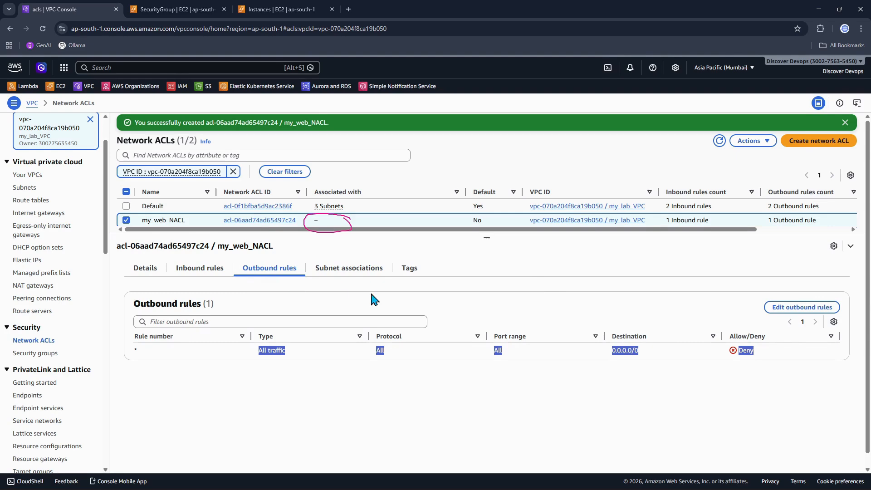
# Step: Associate my_web_NACL with the my_public_1 subnet, save the change, and view the ACL's inbound and outbound rules
pyautogui.click(331, 272)
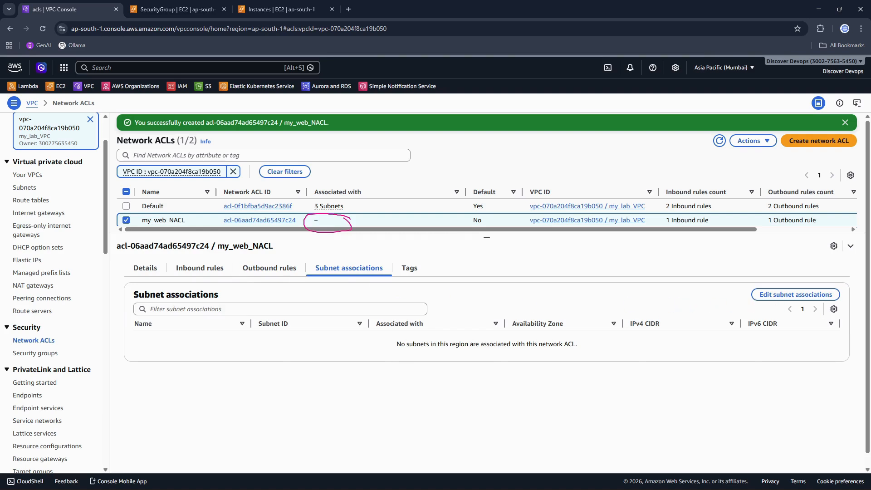
pyautogui.moveTo(183, 212)
pyautogui.mouseDown()
pyautogui.moveTo(150, 208)
pyautogui.moveTo(192, 226)
pyautogui.moveTo(182, 209)
pyautogui.moveTo(347, 243)
pyautogui.moveTo(349, 257)
pyautogui.moveTo(349, 248)
pyautogui.moveTo(309, 286)
pyautogui.moveTo(449, 238)
pyautogui.mouseUp()
pyautogui.moveTo(530, 235)
pyautogui.mouseDown()
pyautogui.moveTo(754, 270)
pyautogui.moveTo(766, 282)
pyautogui.moveTo(773, 271)
pyautogui.mouseUp()
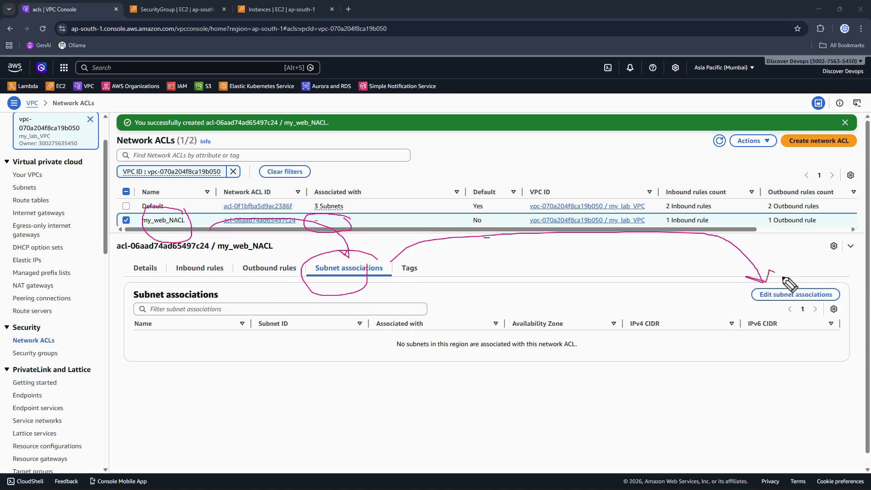
pyautogui.moveTo(824, 293)
pyautogui.mouseDown()
pyautogui.moveTo(753, 312)
pyautogui.moveTo(823, 299)
pyautogui.mouseUp()
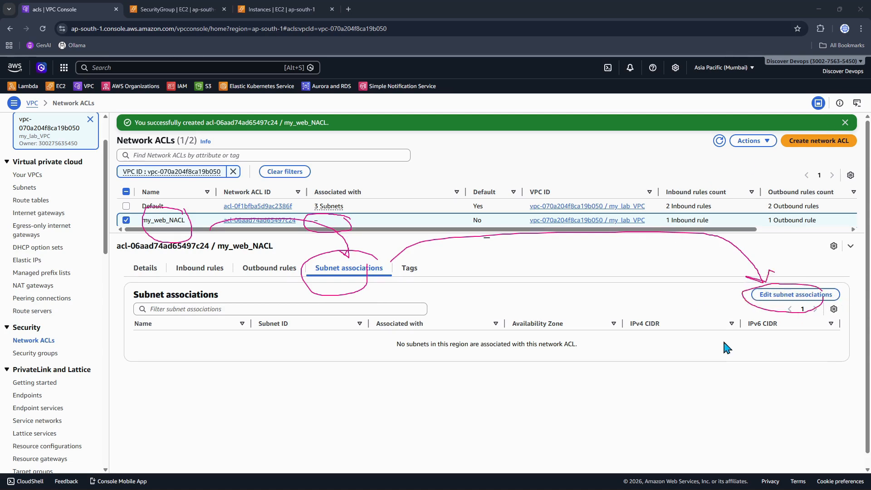
pyautogui.click(781, 294)
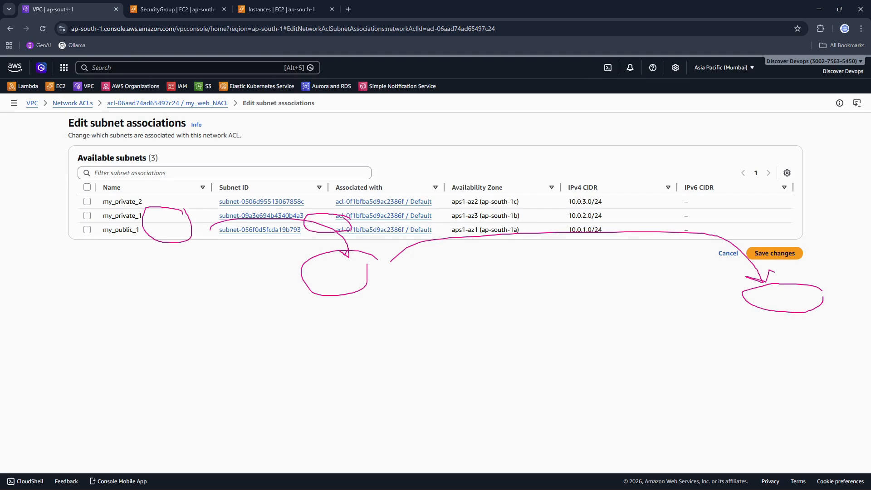
pyautogui.press('Escape')
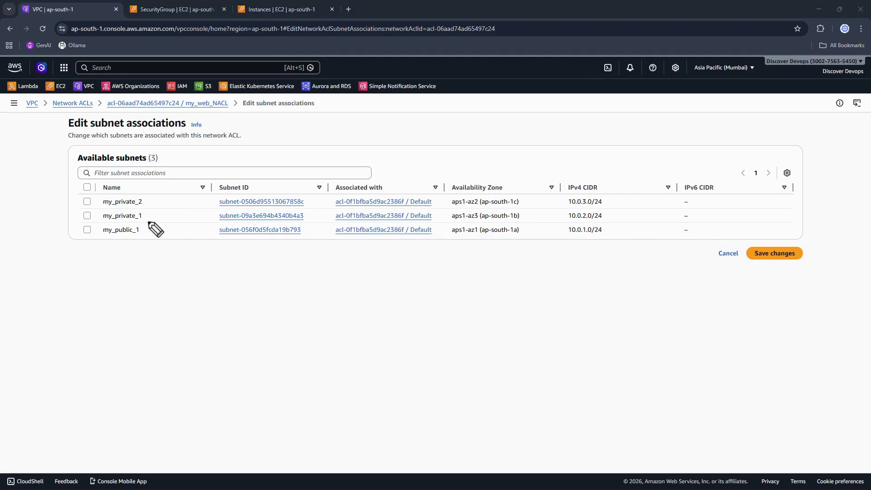
pyautogui.moveTo(146, 223)
pyautogui.mouseDown()
pyautogui.moveTo(58, 222)
pyautogui.moveTo(138, 249)
pyautogui.moveTo(146, 223)
pyautogui.mouseUp()
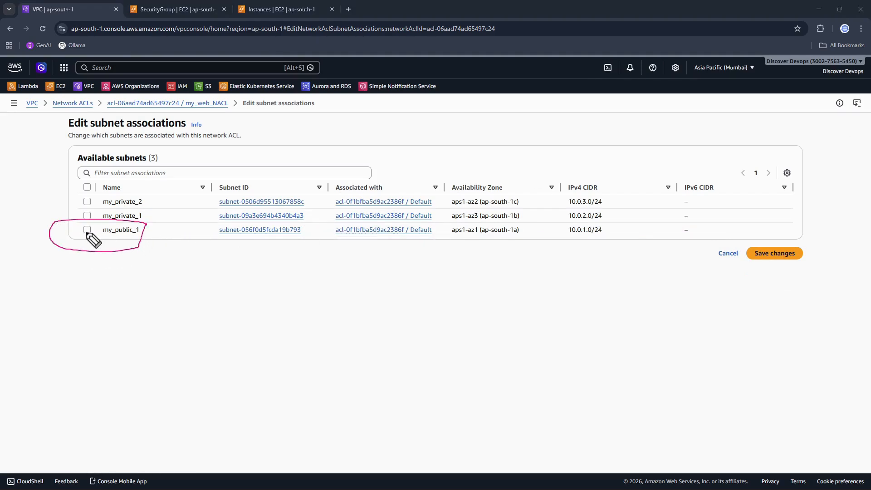
pyautogui.moveTo(82, 233); pyautogui.dragTo(105, 218)
pyautogui.click(87, 230)
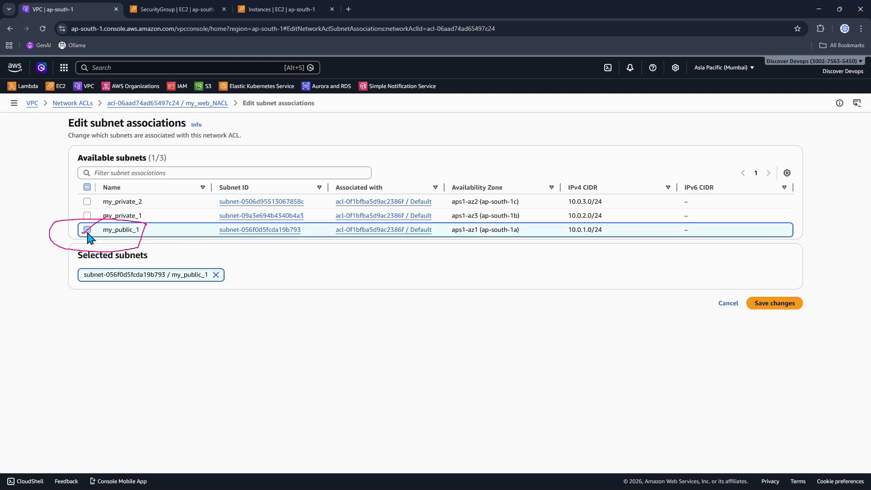
pyautogui.click(771, 307)
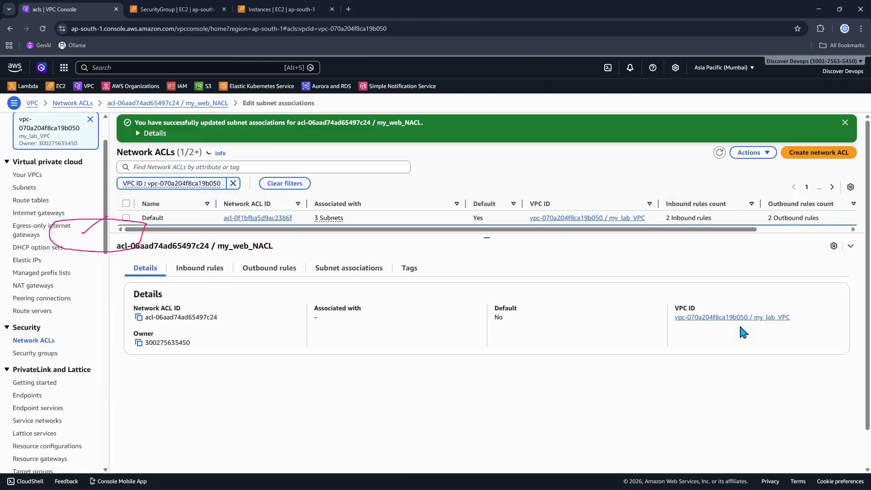
pyautogui.click(207, 273)
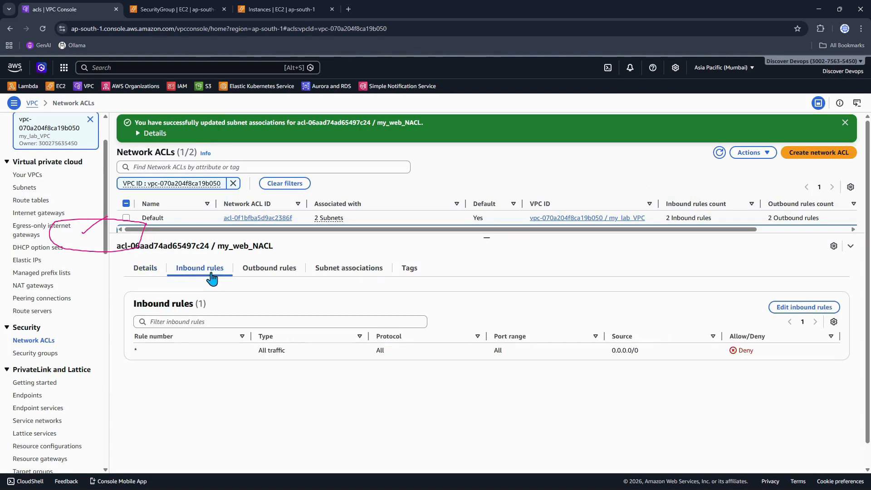
pyautogui.click(273, 271)
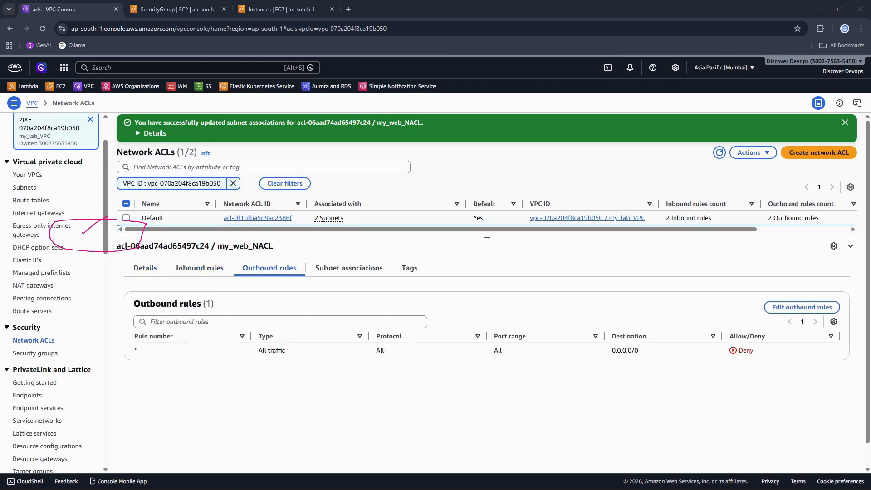
pyautogui.hotkey('alt', 'Tab')
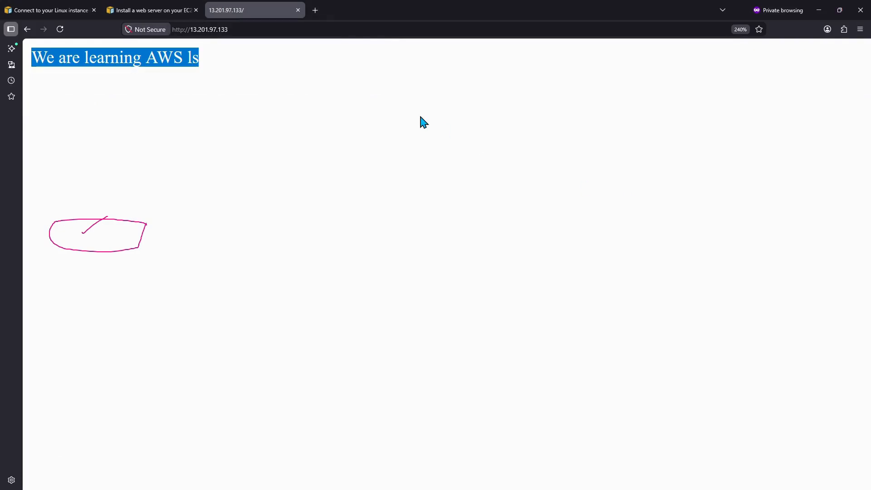
pyautogui.click(226, 29)
pyautogui.hotkey('ctrl', 'c')
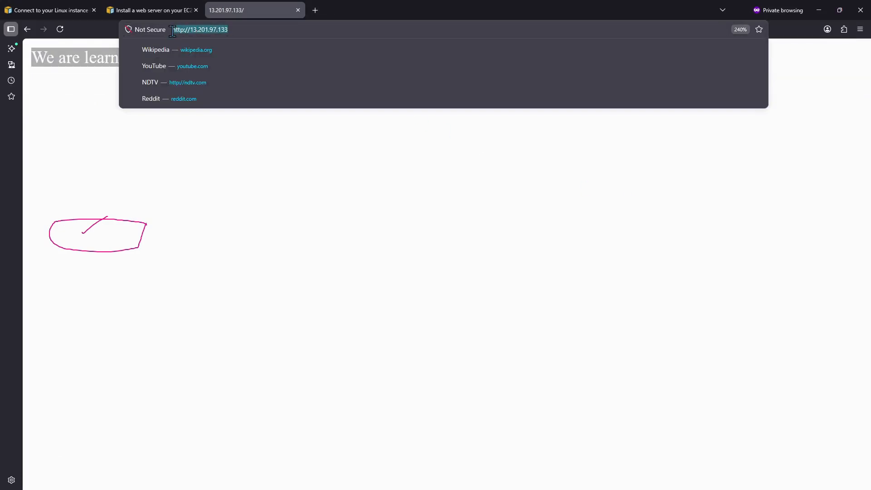
pyautogui.click(183, 105)
pyautogui.click(60, 29)
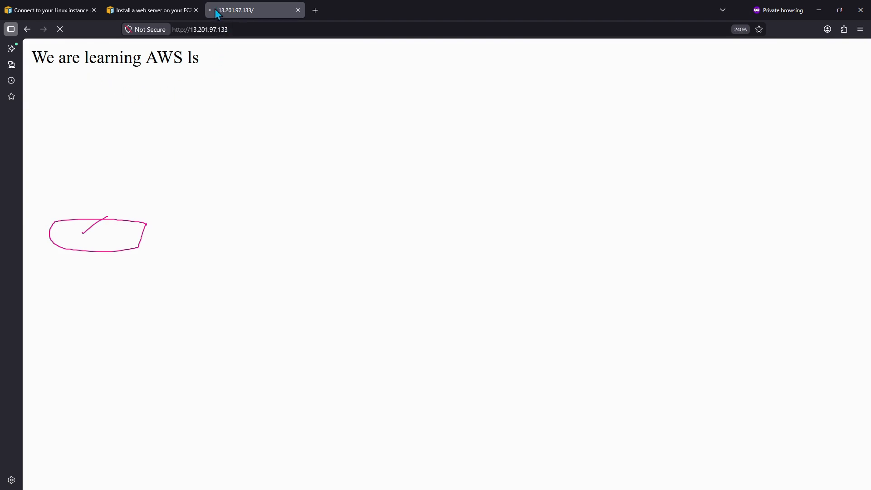
pyautogui.click(314, 10)
pyautogui.hotkey('ctrl', 'v')
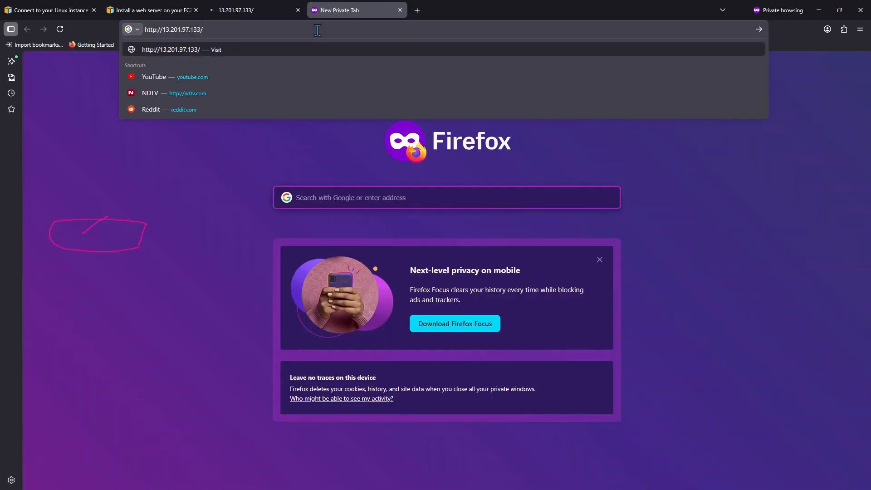
pyautogui.press('Return')
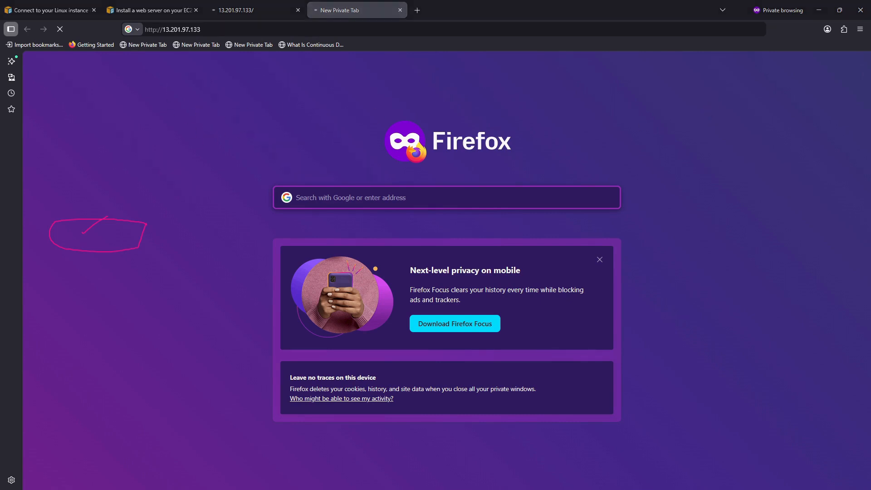
# Step: Review the draw.io traffic flow diagram and check in Firefox whether the web server page loads
pyautogui.hotkey('alt', 'Tab')
pyautogui.scroll(6, 565, 245)
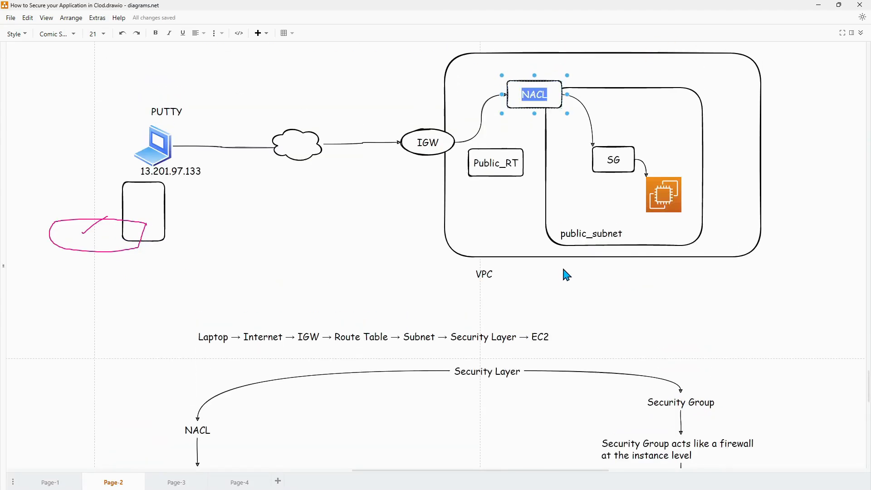
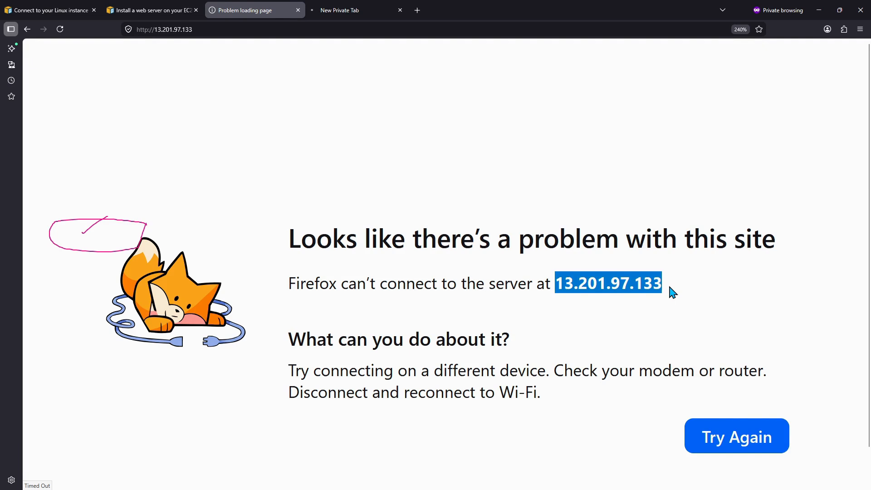
pyautogui.hotkey('alt', 'Tab')
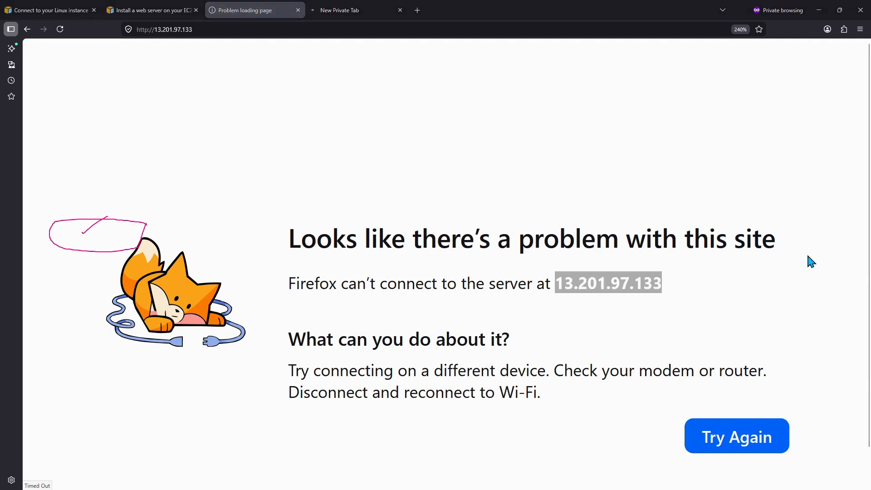
pyautogui.hotkey('alt', 'Tab')
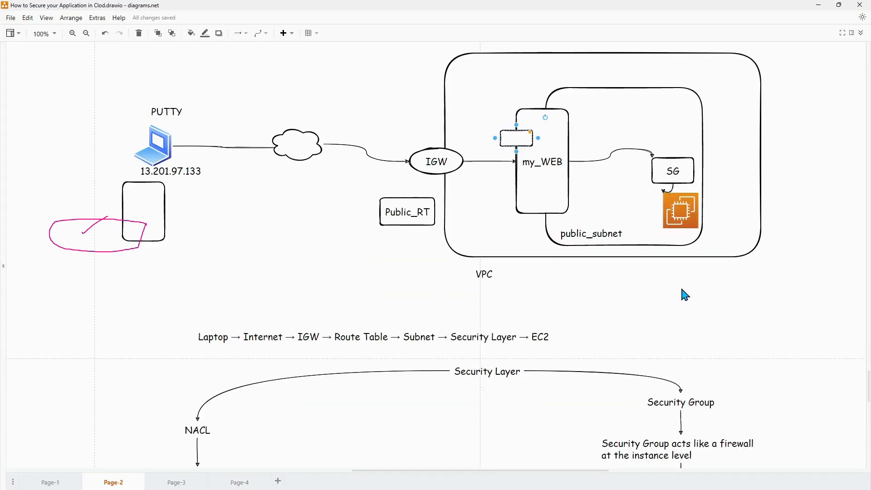
# Step: Return to the VPC console and add inbound rule 100 to my_web_NACL allowing HTTP (80) from 0.0.0.0/0, then view the inbound rules
pyautogui.hotkey('alt', 'Tab')
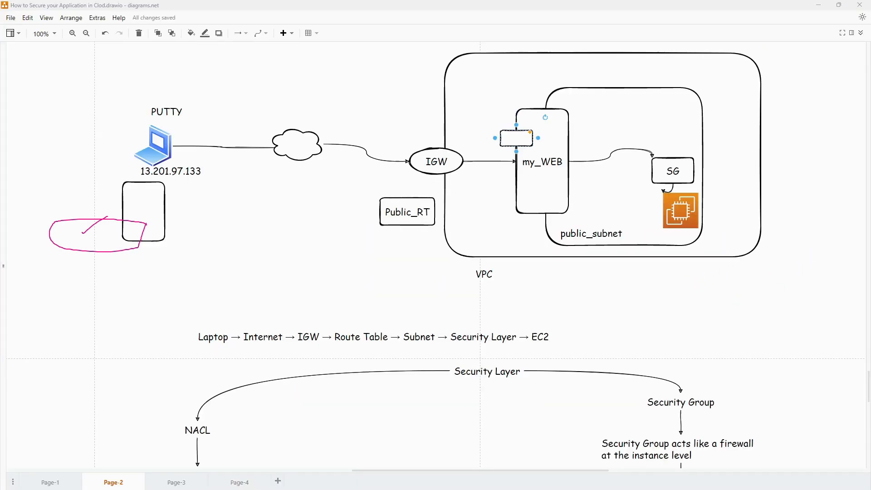
pyautogui.hotkey('alt', 'Tab')
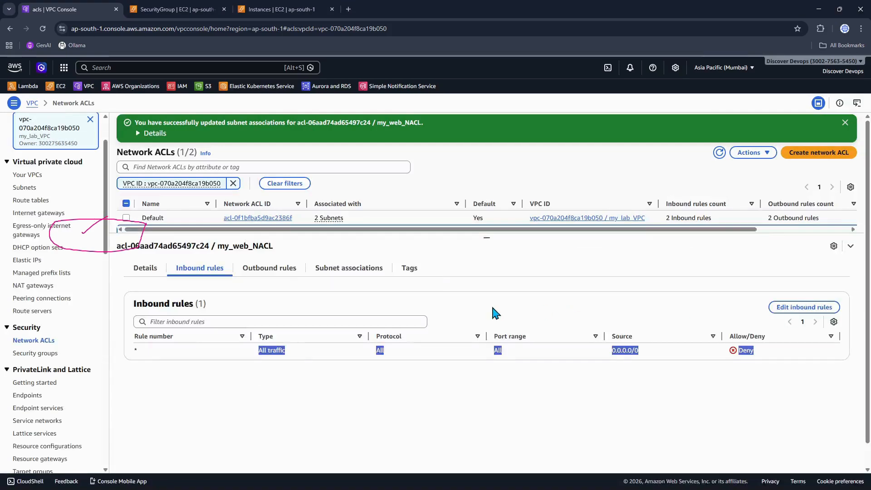
pyautogui.click(789, 310)
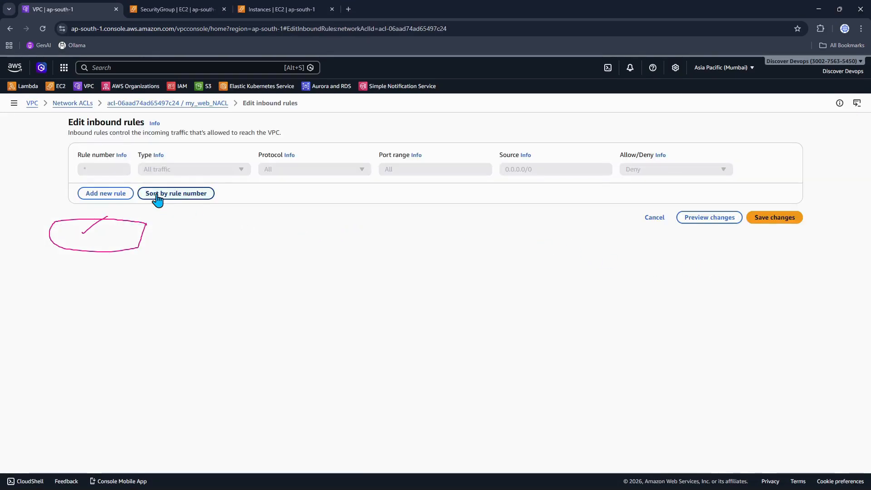
pyautogui.click(108, 194)
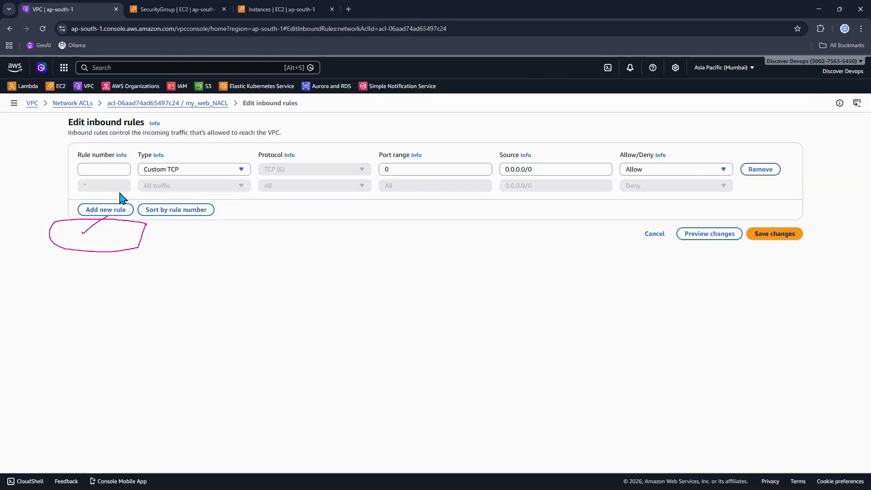
pyautogui.click(120, 166)
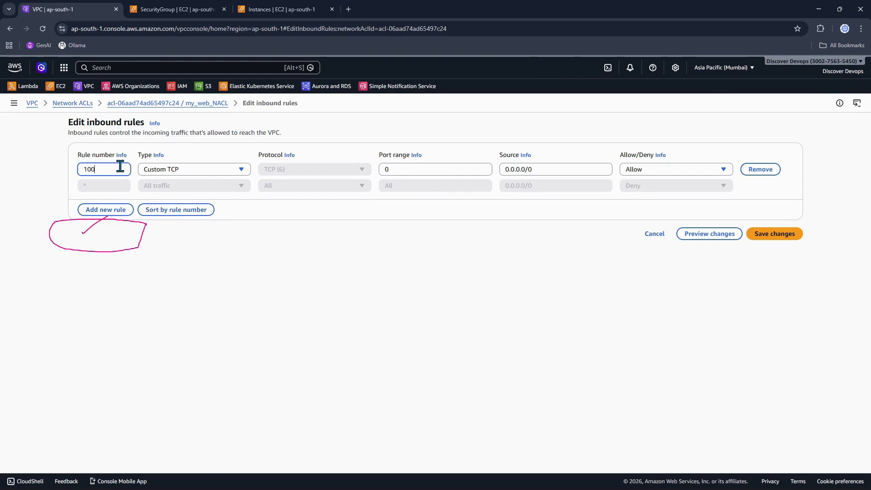
pyautogui.click(239, 171)
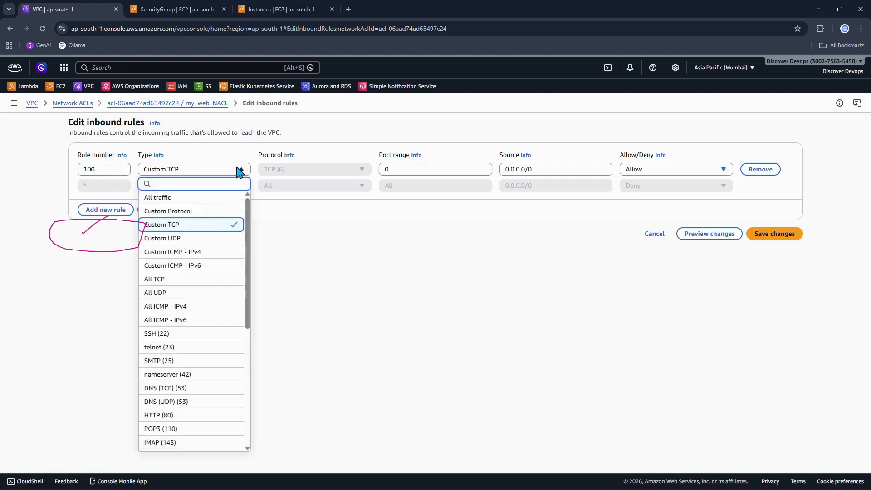
pyautogui.click(180, 416)
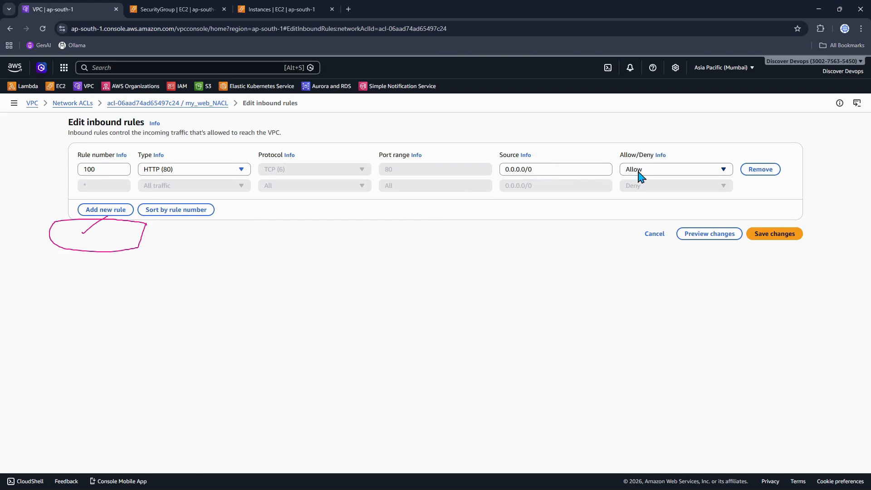
pyautogui.click(773, 235)
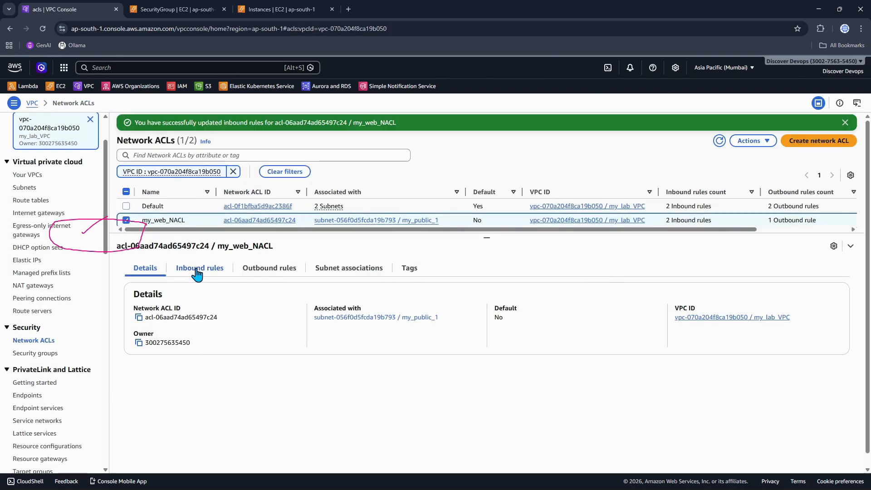
pyautogui.click(197, 273)
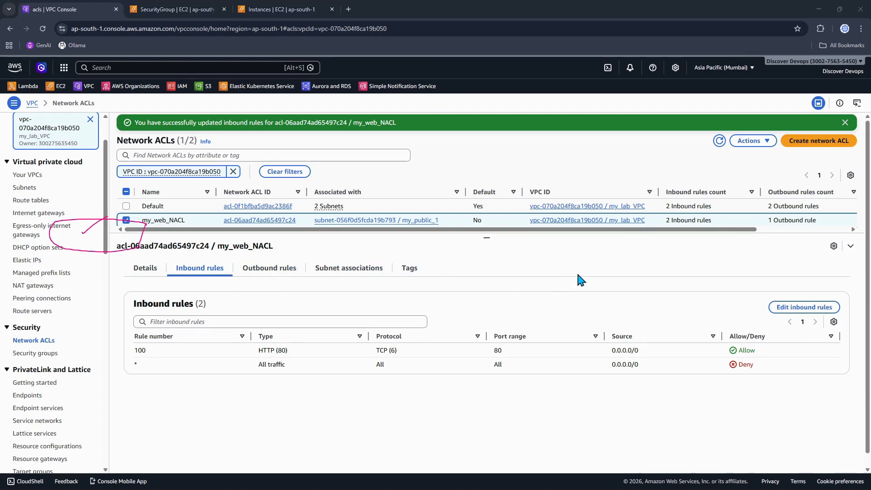
# Step: Switch to Firefox and check the second private tab's request to 13.201.97.133
pyautogui.hotkey('alt', 'Tab')
pyautogui.click(328, 12)
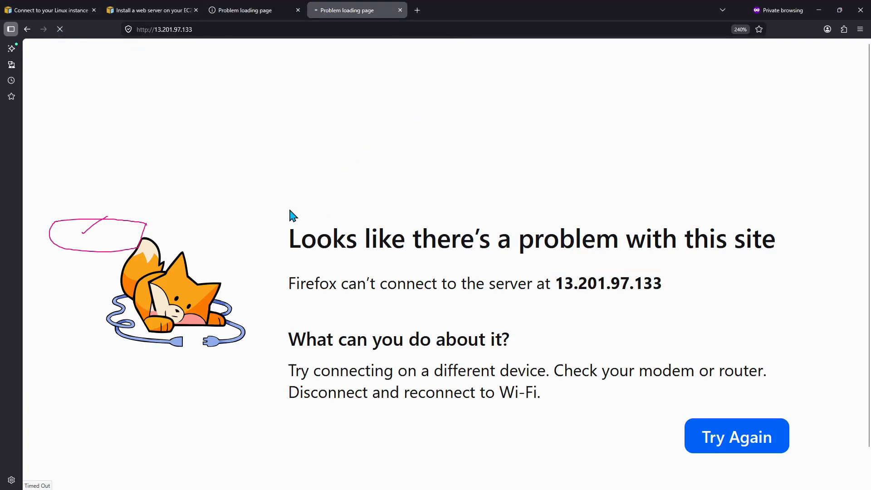
pyautogui.moveTo(290, 212); pyautogui.dragTo(562, 373)
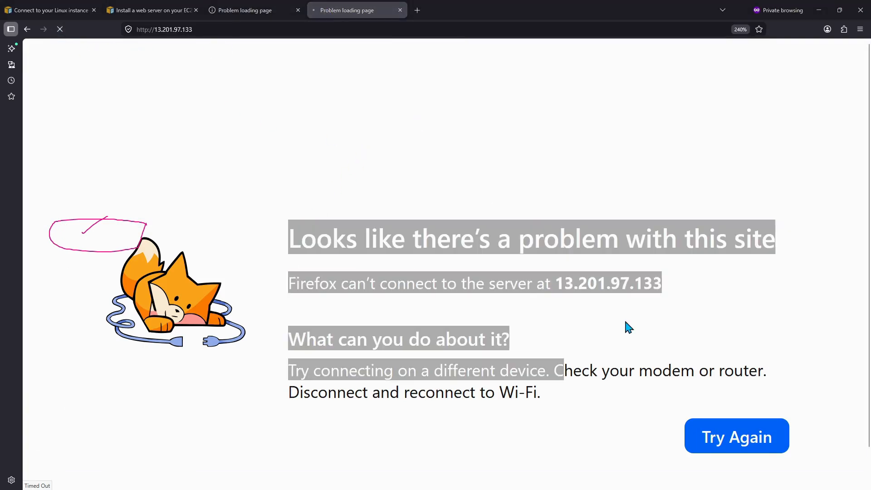
# Step: Switch to the draw.io diagram and move the small rectangle from the my_WEB box onto the EC2 icon
pyautogui.hotkey('alt', 'Tab')
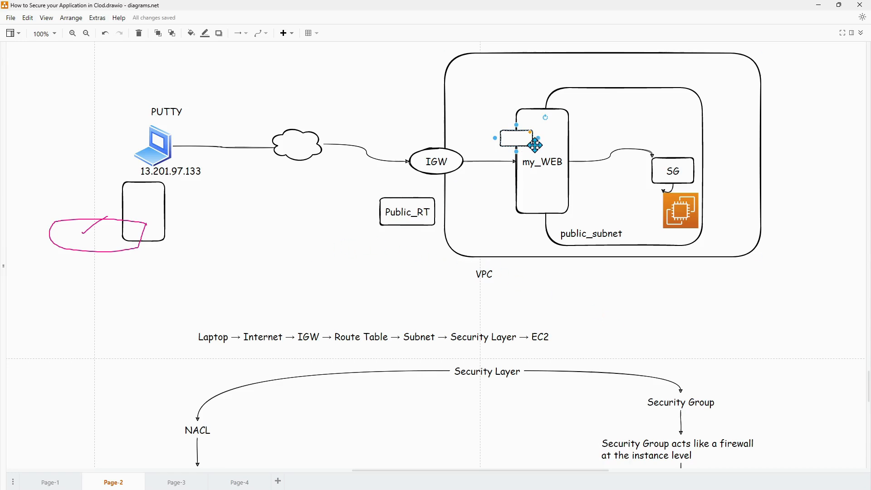
pyautogui.moveTo(526, 143); pyautogui.dragTo(685, 201)
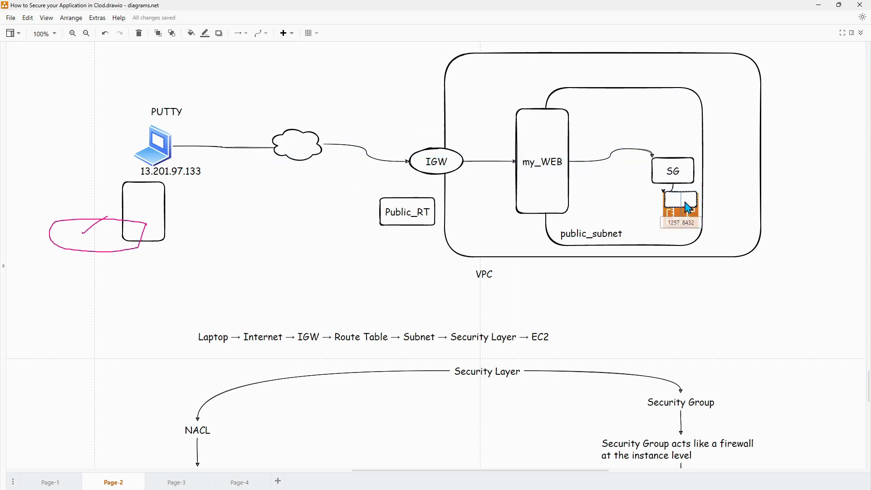
# Step: Return to the VPC console and add outbound rule 100 to my_web_NACL allowing All traffic to 0.0.0.0/0
pyautogui.hotkey('alt', 'Tab')
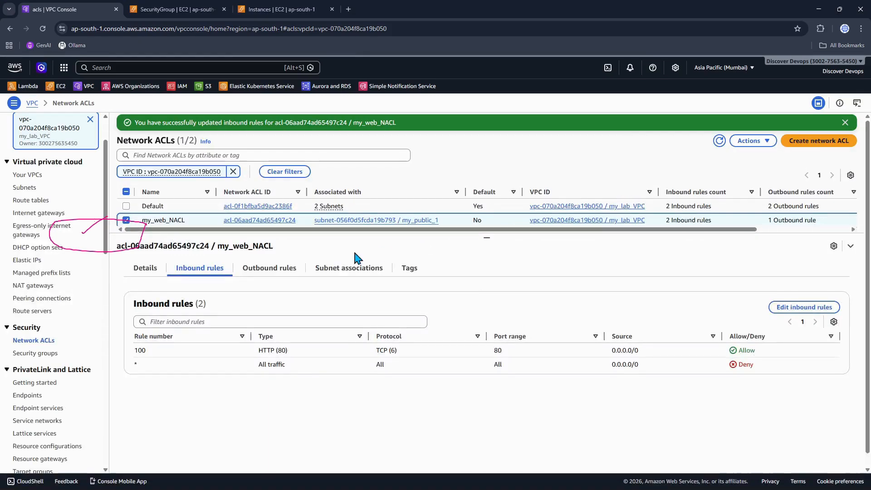
pyautogui.click(268, 270)
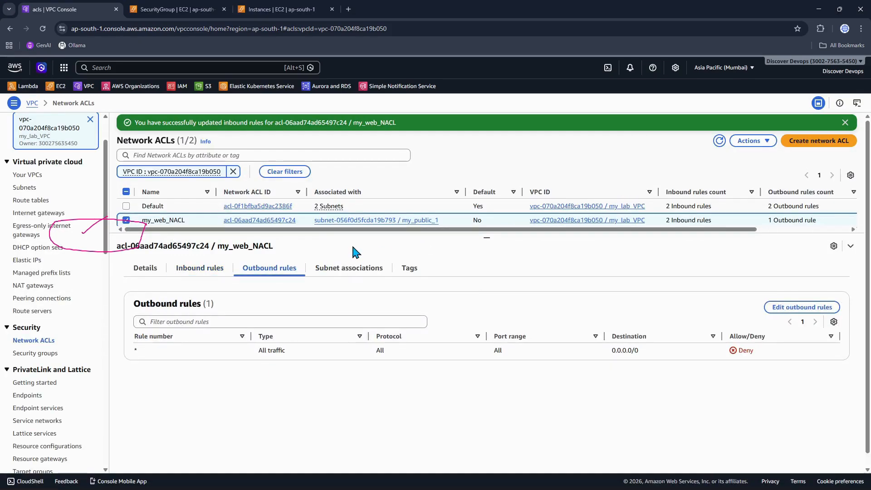
pyautogui.click(794, 307)
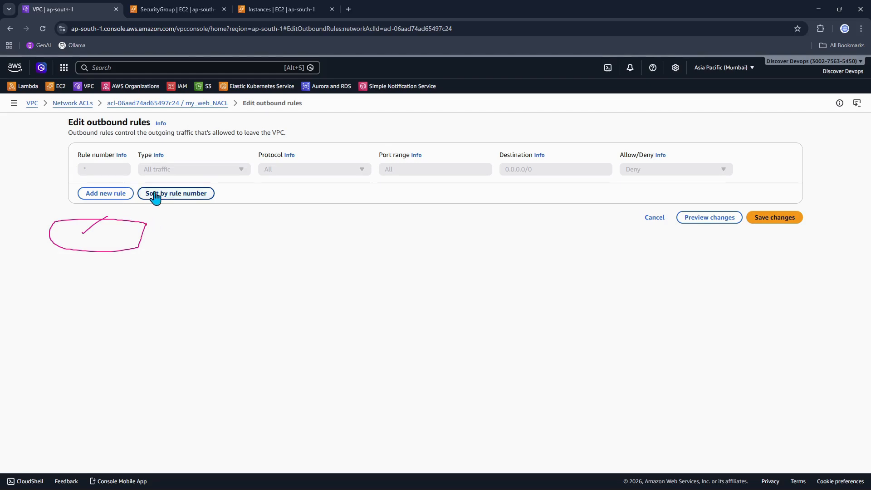
pyautogui.click(122, 196)
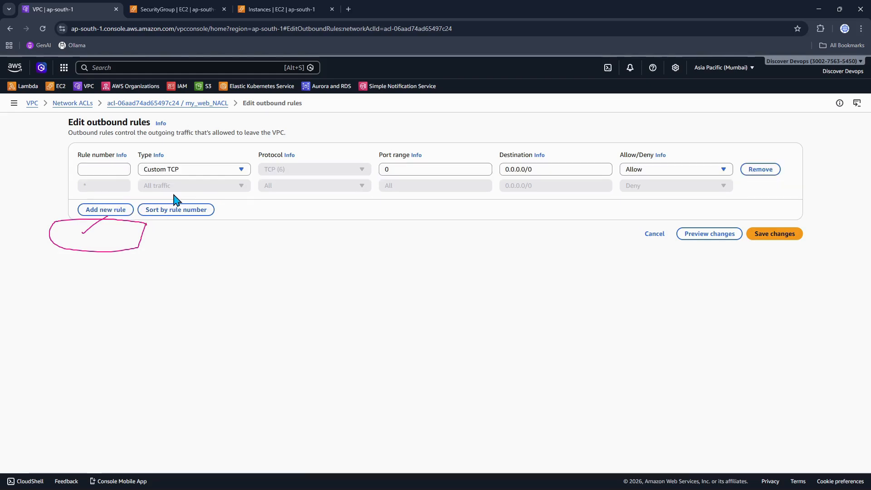
pyautogui.click(125, 167)
pyautogui.write('100')
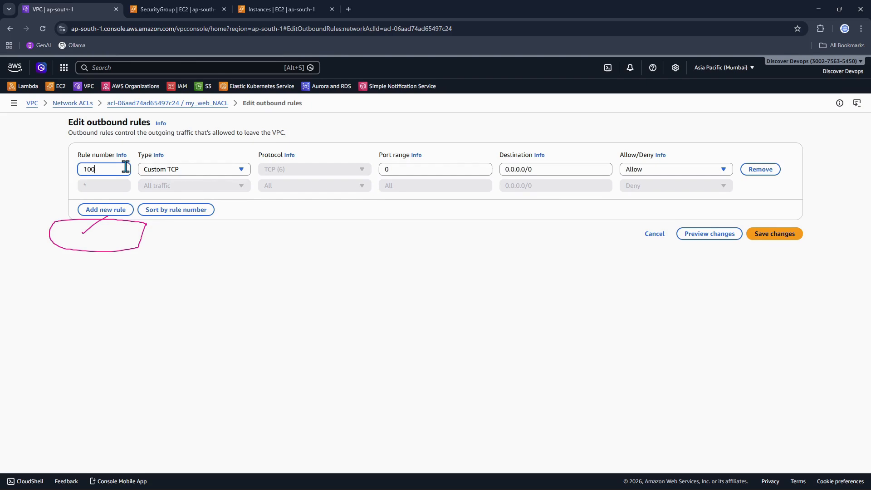
pyautogui.click(190, 171)
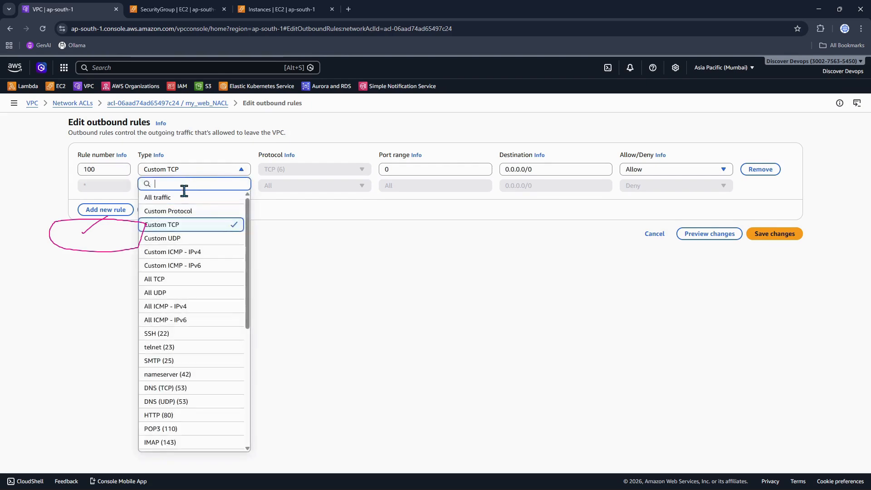
pyautogui.click(217, 196)
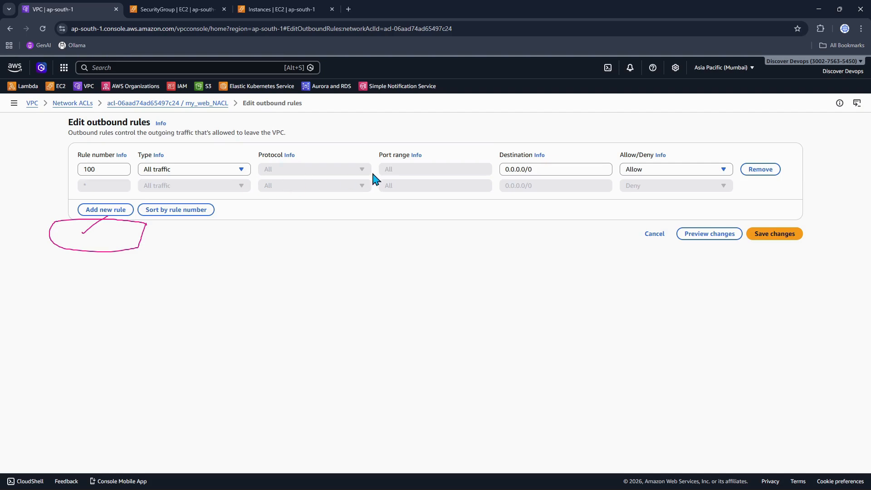
pyautogui.click(771, 233)
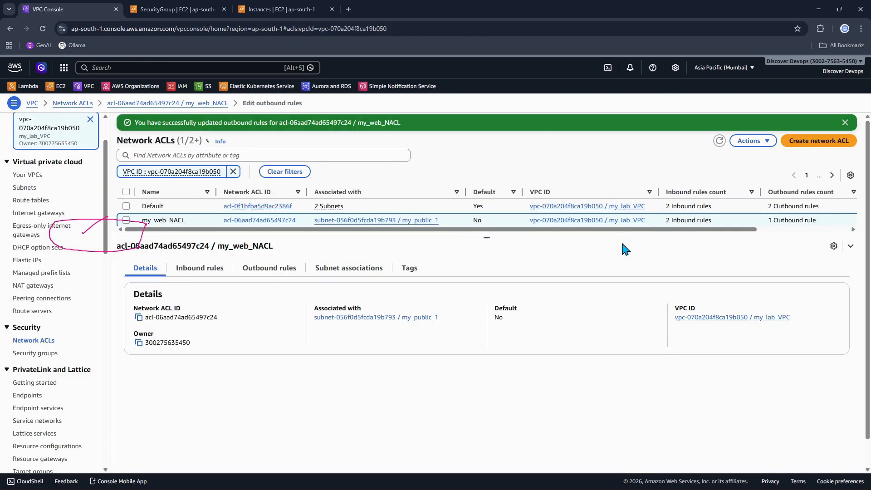
# Step: Switch to Firefox and reload the web server page at 13.201.97.133 to check its text
pyautogui.hotkey('alt', 'Tab')
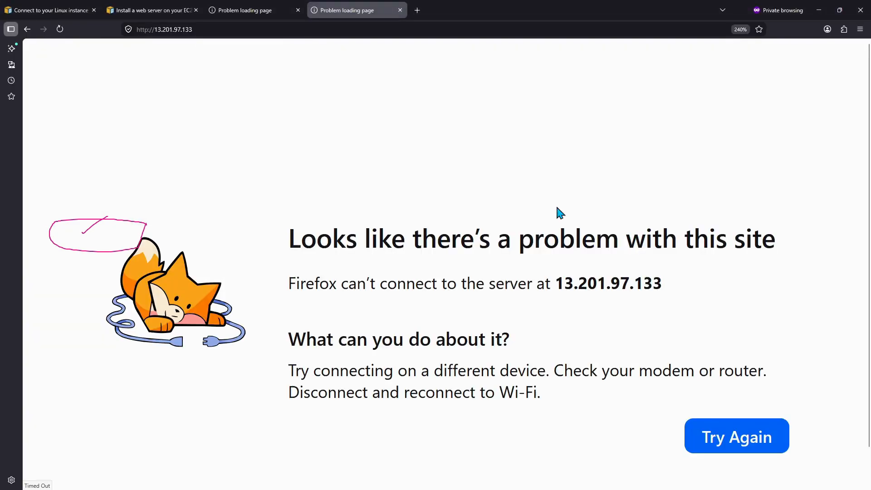
pyautogui.click(61, 30)
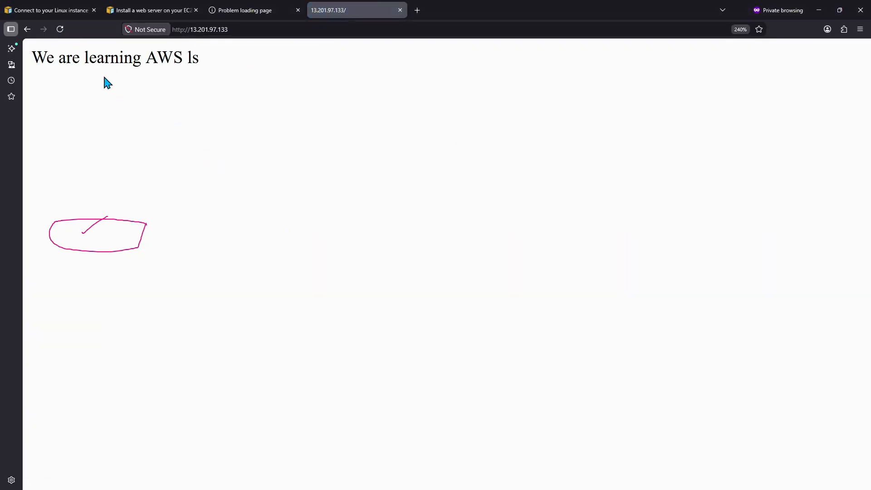
pyautogui.moveTo(39, 55); pyautogui.dragTo(226, 69)
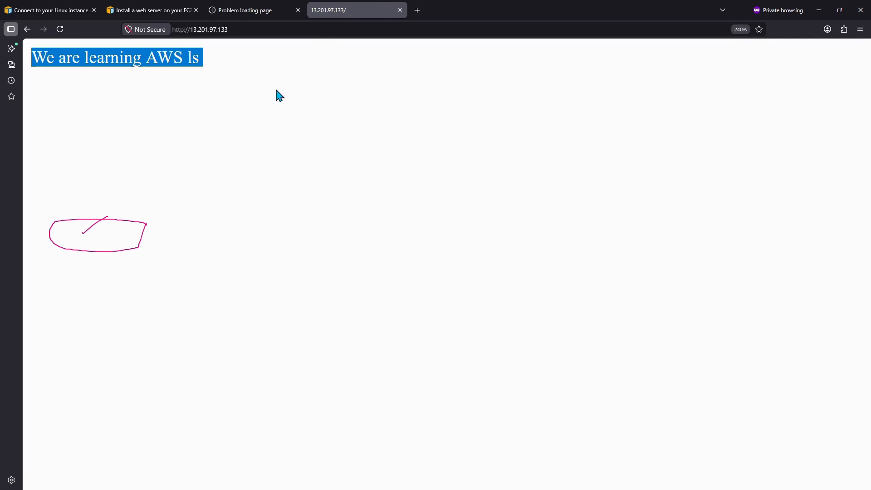
# Step: Switch to the draw.io diagram and move the small rectangle from the EC2 icon back toward the IGW, then review the NACL and Security Group notes
pyautogui.hotkey('alt', 'Tab')
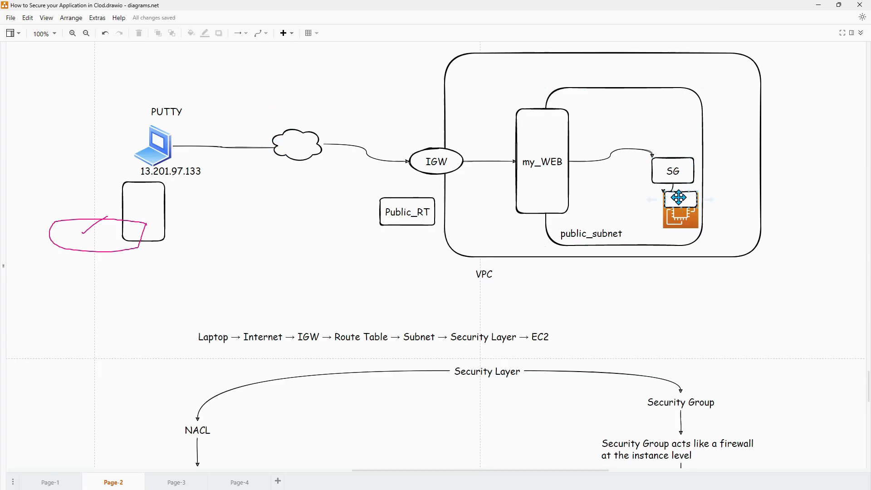
pyautogui.moveTo(678, 196); pyautogui.dragTo(477, 186)
pyautogui.scroll(-6, 478, 186)
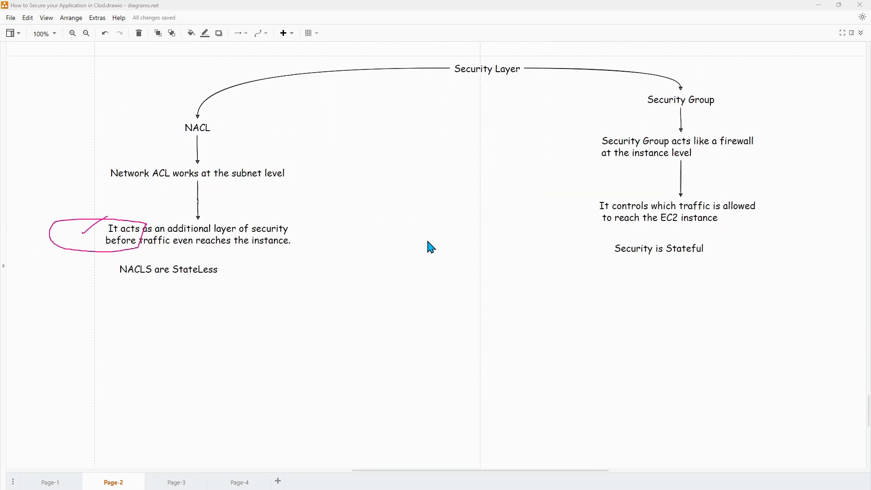
# Step: Return to the VPC console and add inbound rule 99 to my_web_NACL denying HTTP (80) from 0.0.0.0/0
pyautogui.hotkey('alt', 'Tab')
pyautogui.click(200, 268)
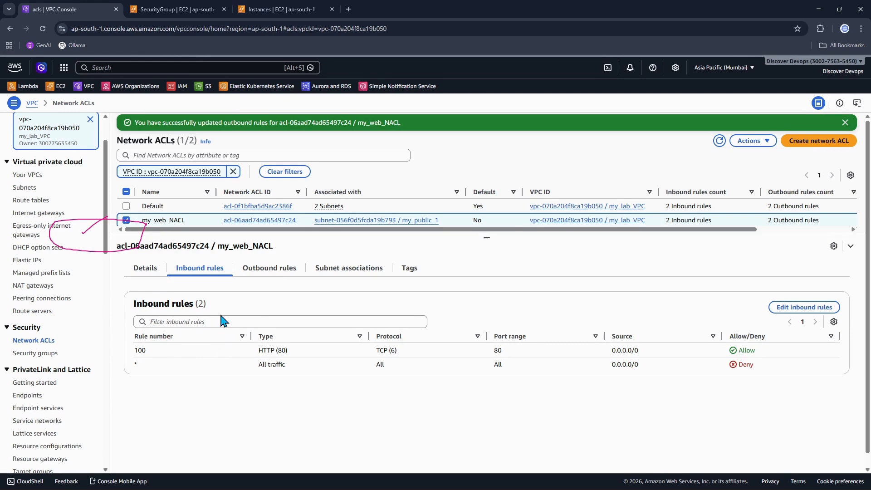
pyautogui.click(780, 307)
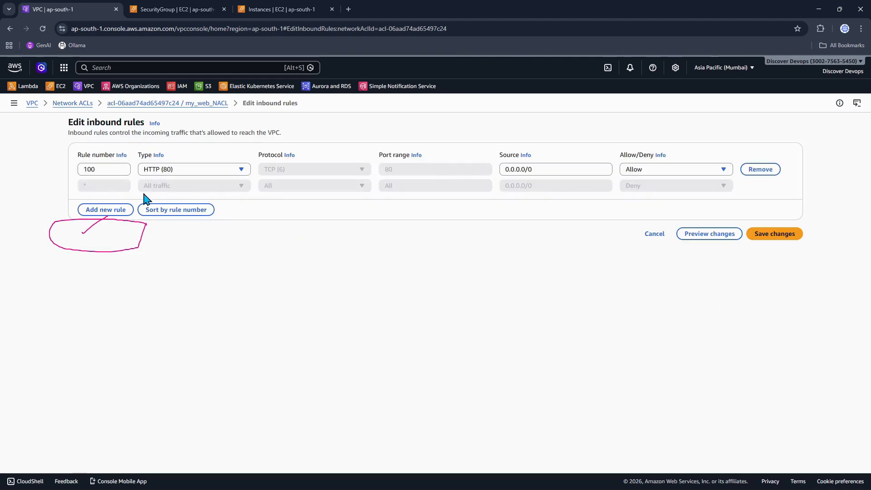
pyautogui.click(111, 210)
pyautogui.click(113, 185)
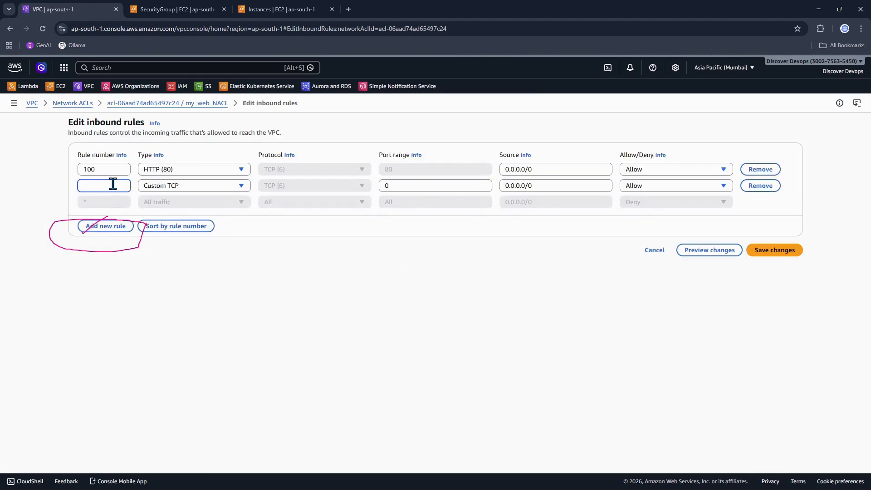
pyautogui.write('99')
pyautogui.click(190, 186)
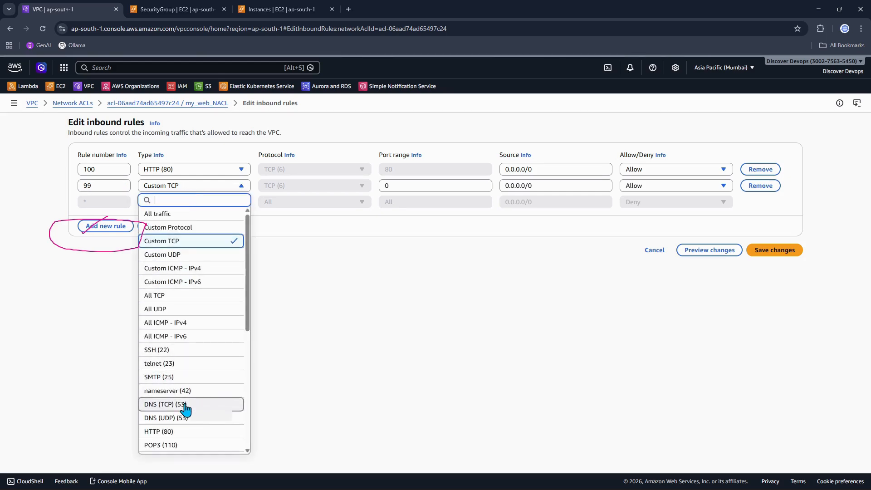
pyautogui.click(171, 431)
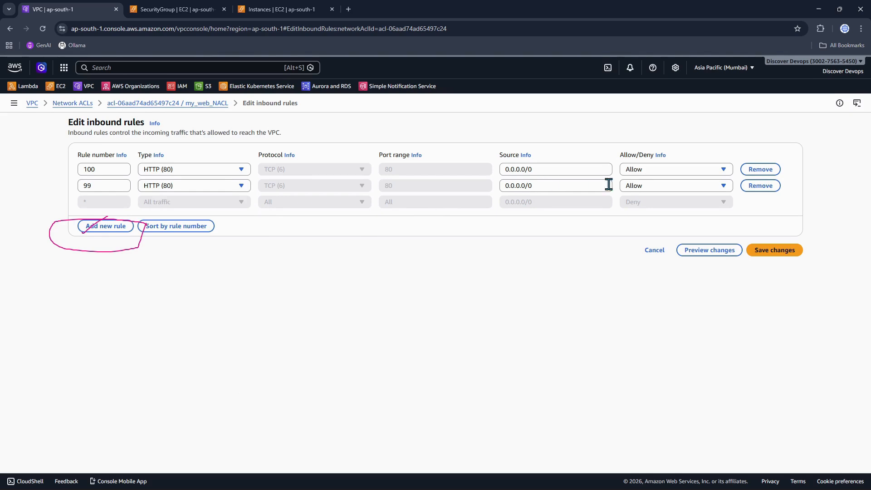
pyautogui.click(659, 186)
pyautogui.click(658, 212)
pyautogui.click(773, 255)
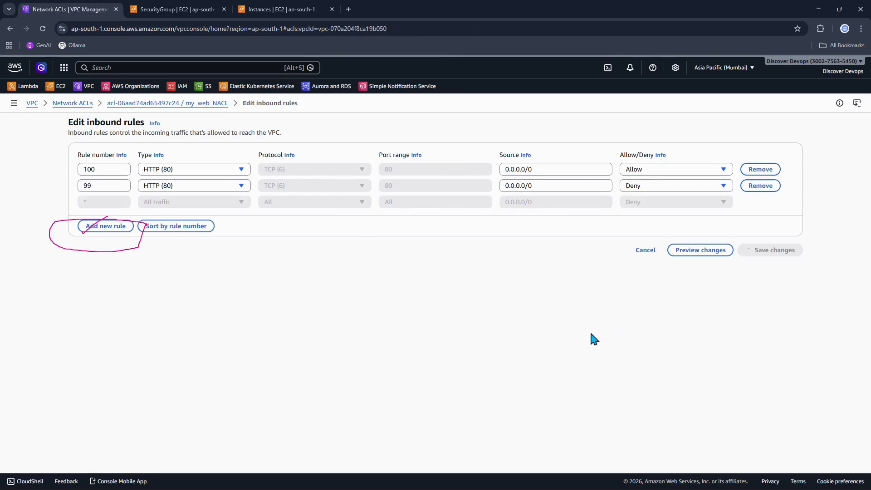
# Step: View my_web_NACL's inbound rules and compare the entries for rules 99 and 100
pyautogui.click(213, 269)
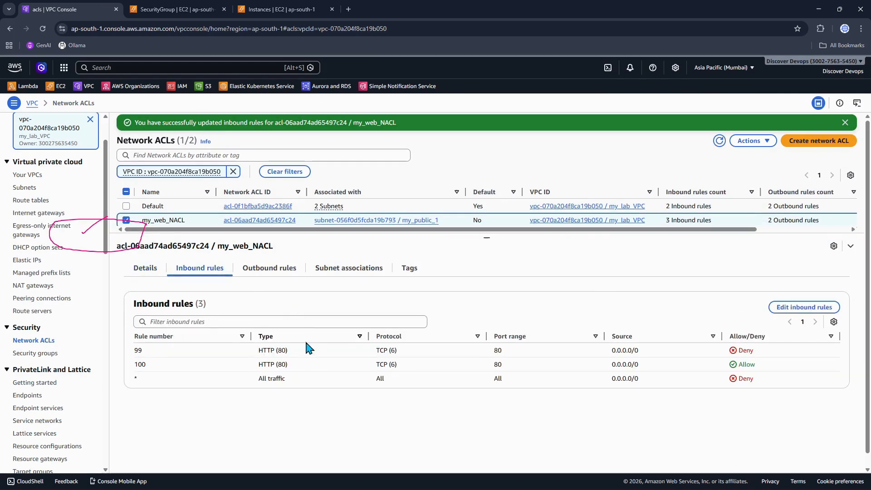
pyautogui.moveTo(239, 358); pyautogui.dragTo(788, 355)
pyautogui.moveTo(129, 365); pyautogui.dragTo(696, 373)
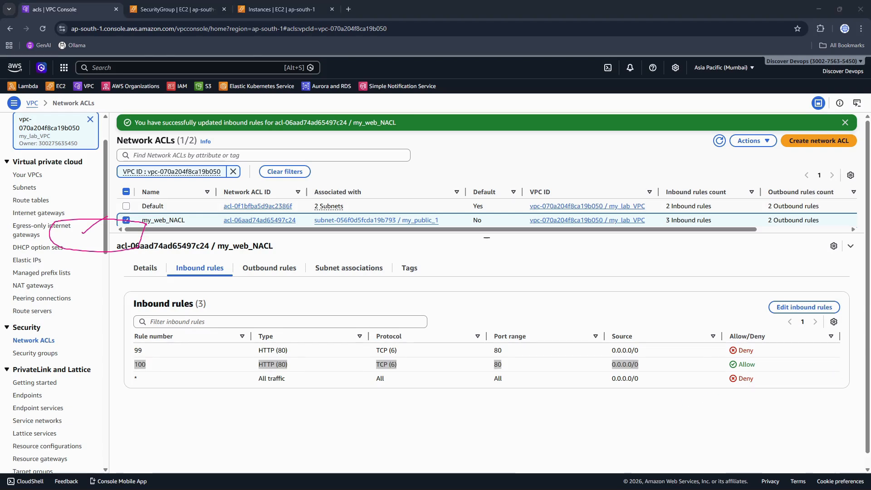
# Step: Switch to the draw.io diagram and stack five narrow rectangles below the "NACLS are StateLess" note
pyautogui.hotkey('alt', 'Tab')
pyautogui.scroll(-3, 475, 247)
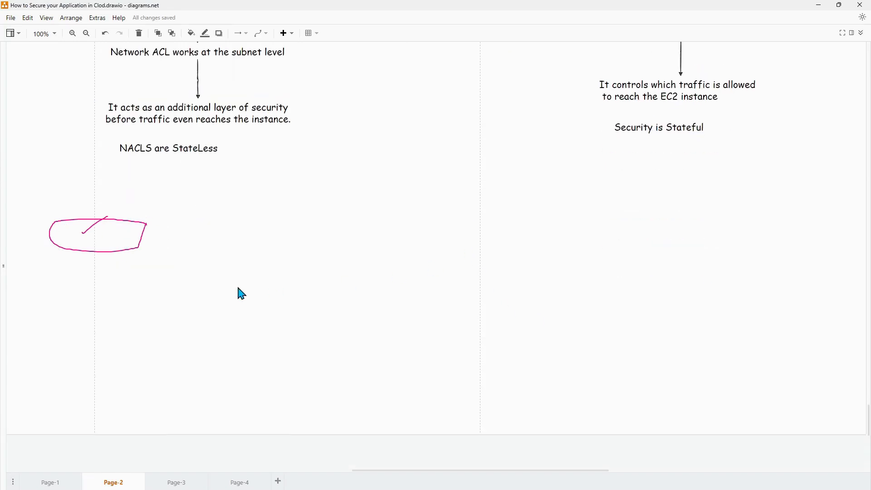
pyautogui.doubleClick(236, 287)
pyautogui.click(237, 301)
pyautogui.moveTo(237, 282); pyautogui.dragTo(266, 261)
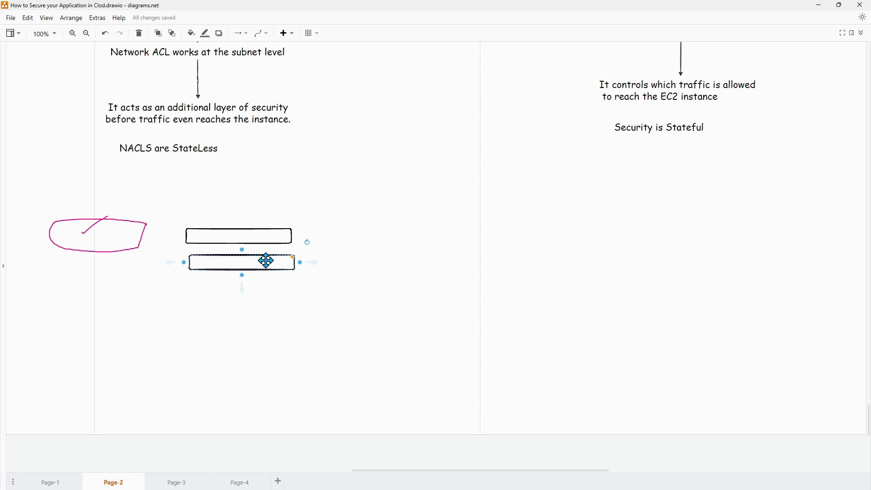
pyautogui.moveTo(266, 261); pyautogui.dragTo(260, 341)
pyautogui.hotkey('ctrl', 'd')
pyautogui.hotkey('ctrl', 'd')
# Step: Label the five stacked rectangles 1, 2, 3, 4 and 5 in descending order
pyautogui.doubleClick(253, 237)
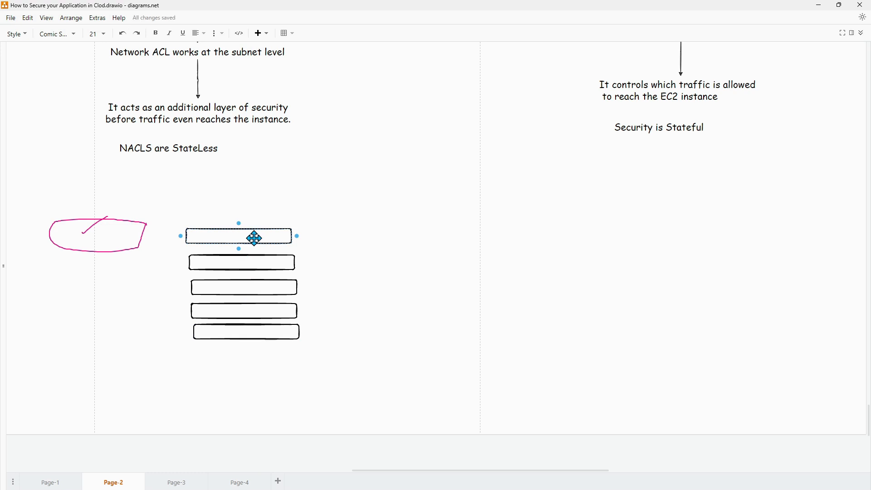
pyautogui.write('1')
pyautogui.click(243, 259)
pyautogui.write('2')
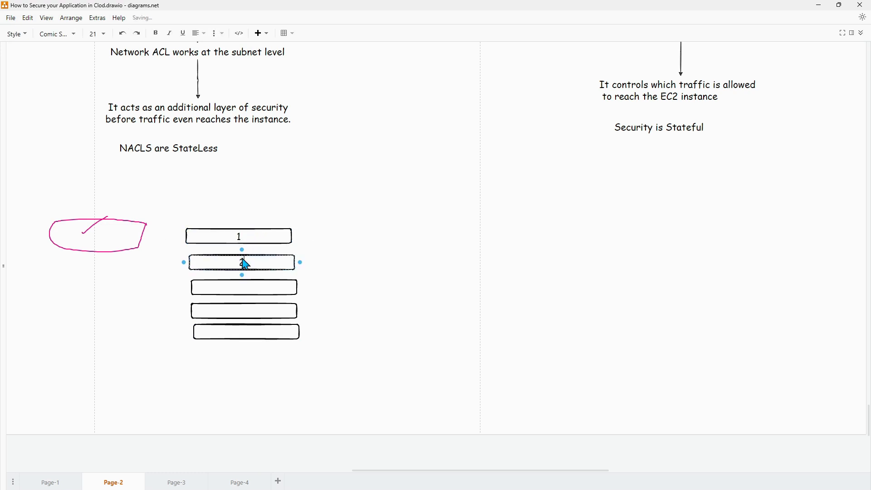
pyautogui.click(246, 288)
pyautogui.write('3')
pyautogui.click(243, 312)
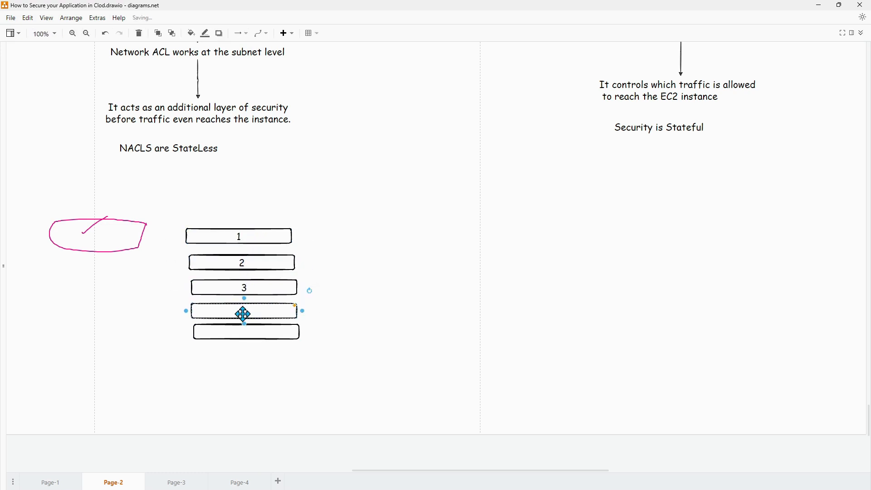
pyautogui.write('4')
pyautogui.click(246, 333)
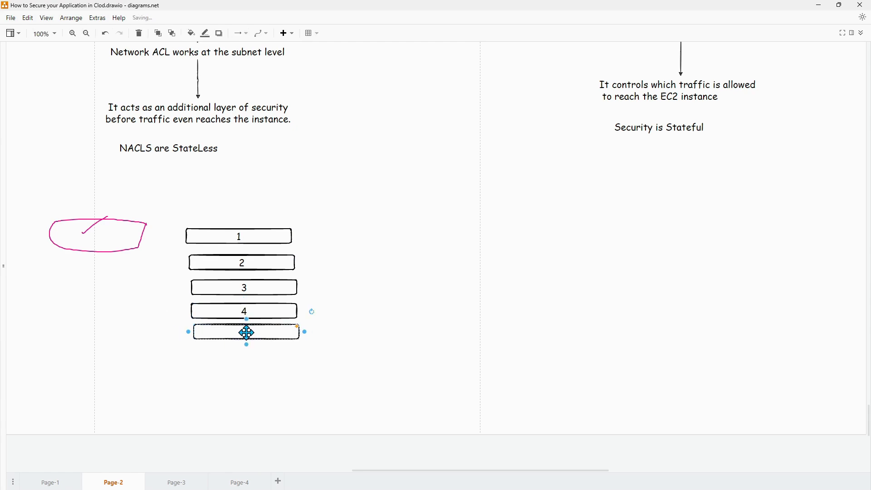
pyautogui.write('5')
pyautogui.click(383, 298)
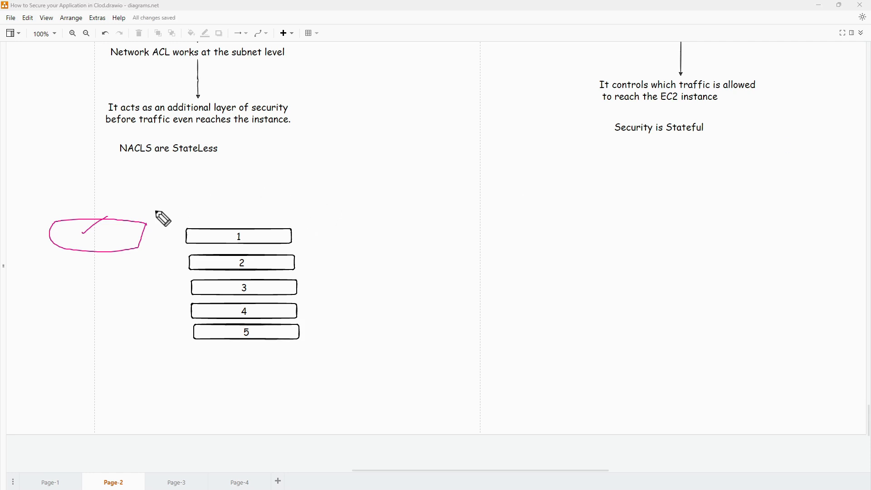
# Step: Annotate the stack with an arrow into box 1, a tick and cross beside it, and lines down past the other boxes, then clear the markings
pyautogui.moveTo(155, 209)
pyautogui.mouseDown()
pyautogui.moveTo(157, 239)
pyautogui.moveTo(181, 237)
pyautogui.mouseUp()
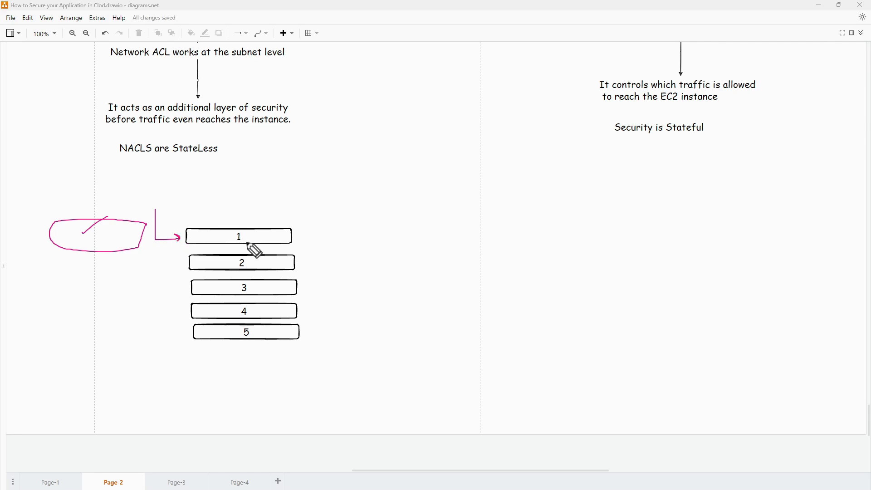
pyautogui.moveTo(327, 207)
pyautogui.mouseDown()
pyautogui.moveTo(301, 235)
pyautogui.moveTo(308, 317)
pyautogui.mouseUp()
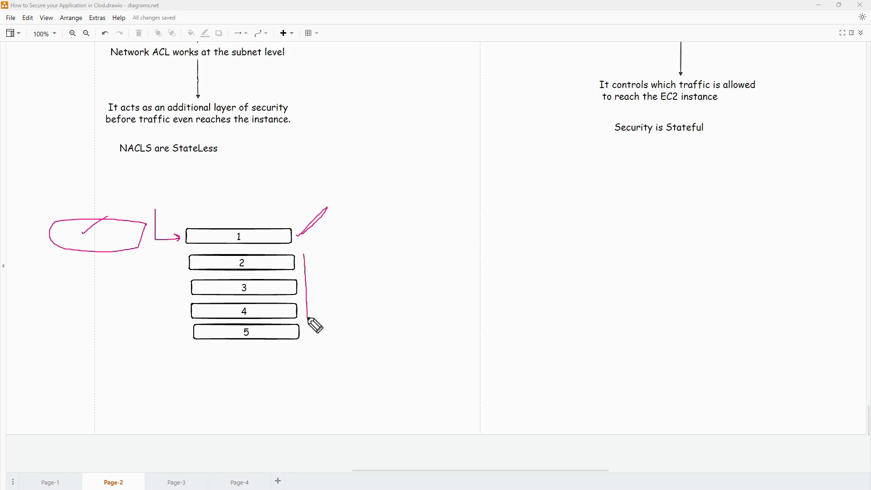
pyautogui.moveTo(325, 232)
pyautogui.mouseDown()
pyautogui.moveTo(342, 244)
pyautogui.moveTo(331, 235)
pyautogui.moveTo(317, 285)
pyautogui.moveTo(322, 335)
pyautogui.mouseUp()
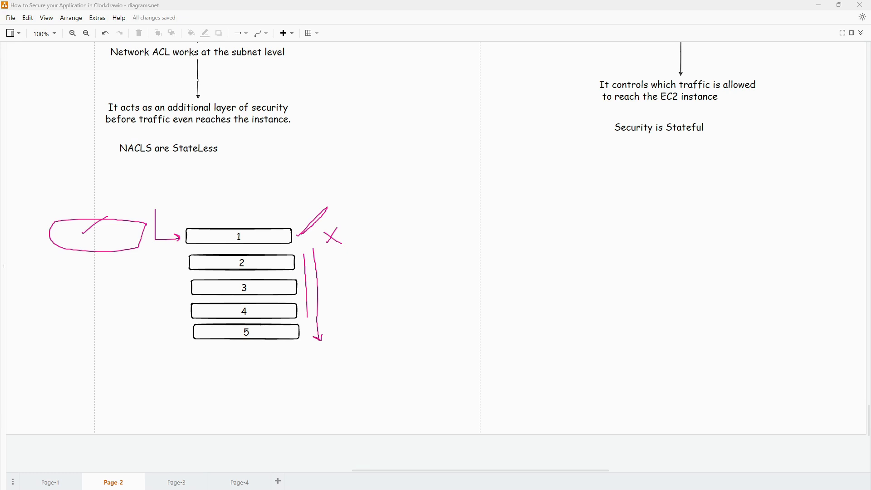
pyautogui.press('Escape')
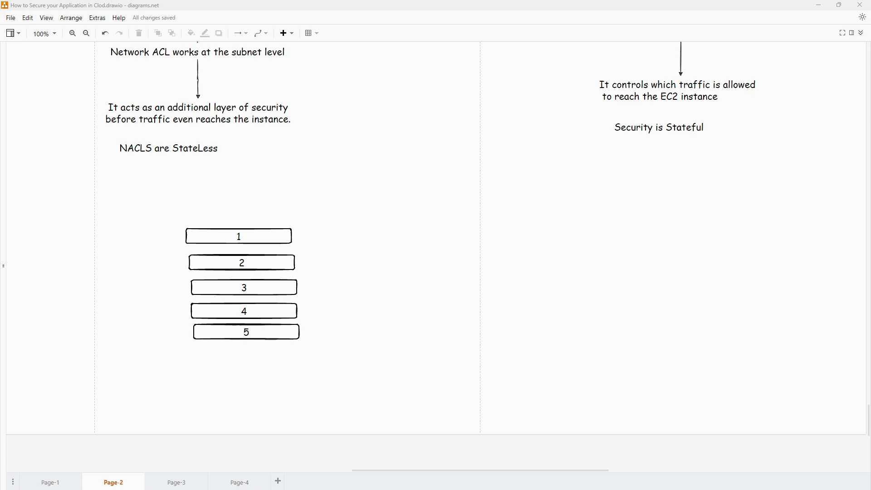
# Step: Switch to Firefox and reload both private tabs pointing to 13.201.97.133 to test access under the new deny rule
pyautogui.hotkey('alt', 'Tab')
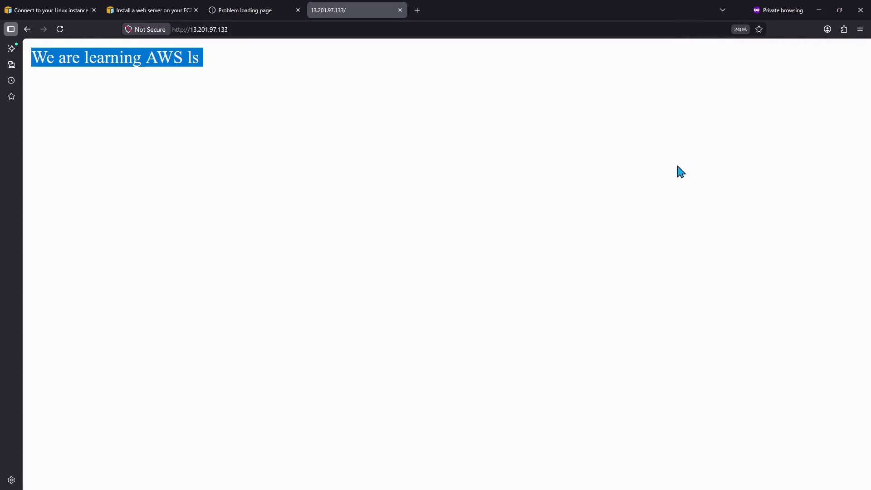
pyautogui.click(65, 29)
pyautogui.click(244, 7)
pyautogui.click(65, 31)
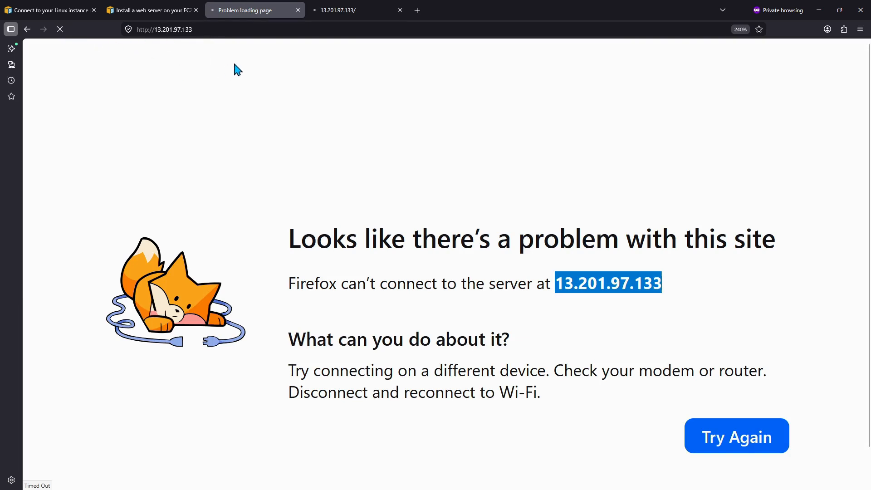
pyautogui.moveTo(290, 236); pyautogui.dragTo(733, 237)
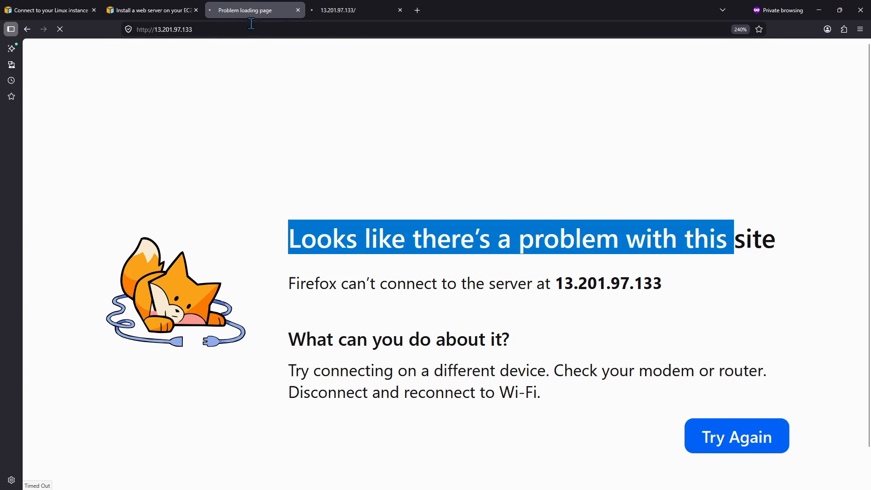
# Step: Compare how the two private tabs for 13.201.97.133 load under the deny rule
pyautogui.click(325, 9)
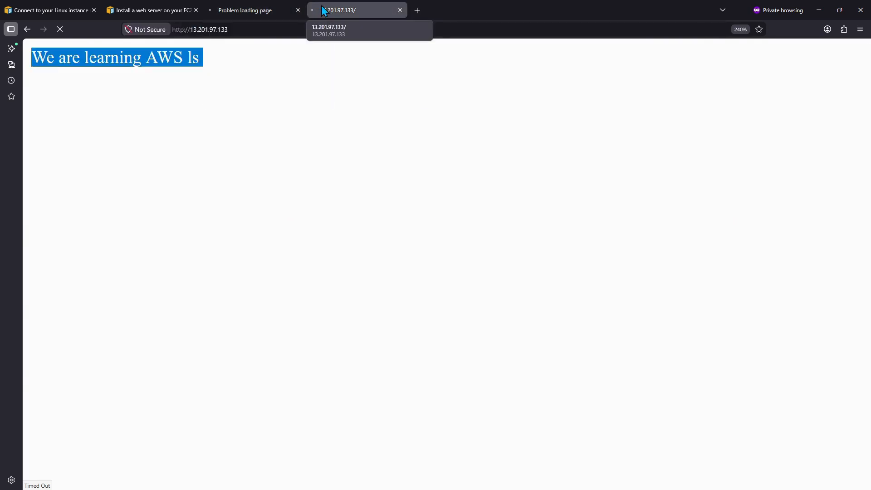
pyautogui.click(257, 11)
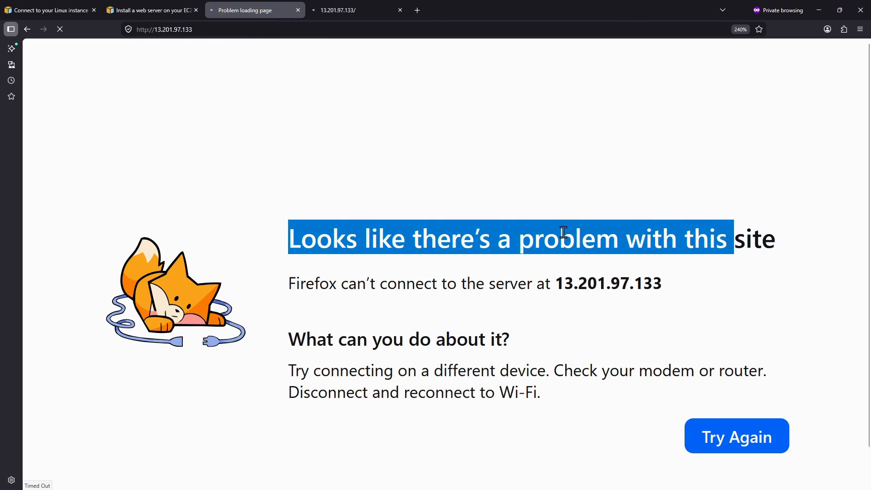
# Step: Switch to the AWS console, renumber my_web_NACL's HTTP Deny inbound rule to 101, save the changes and display the inbound rules
pyautogui.hotkey('alt', 'Tab')
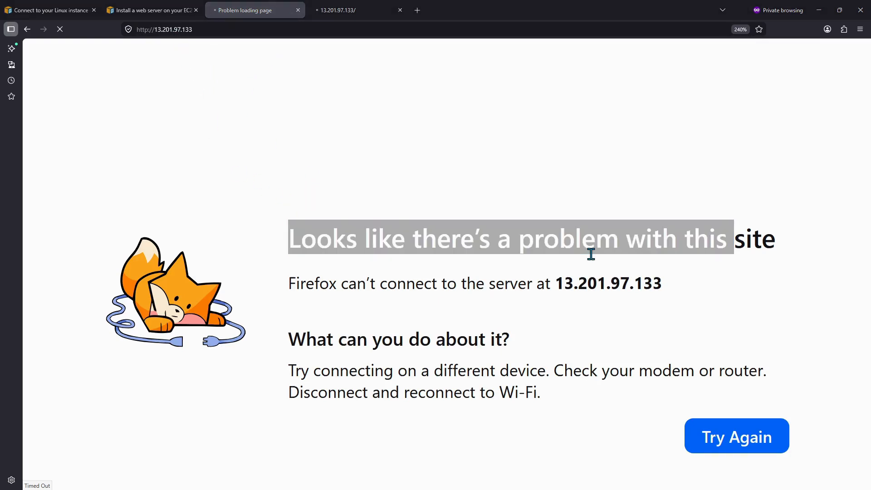
pyautogui.hotkey('alt', 'Tab')
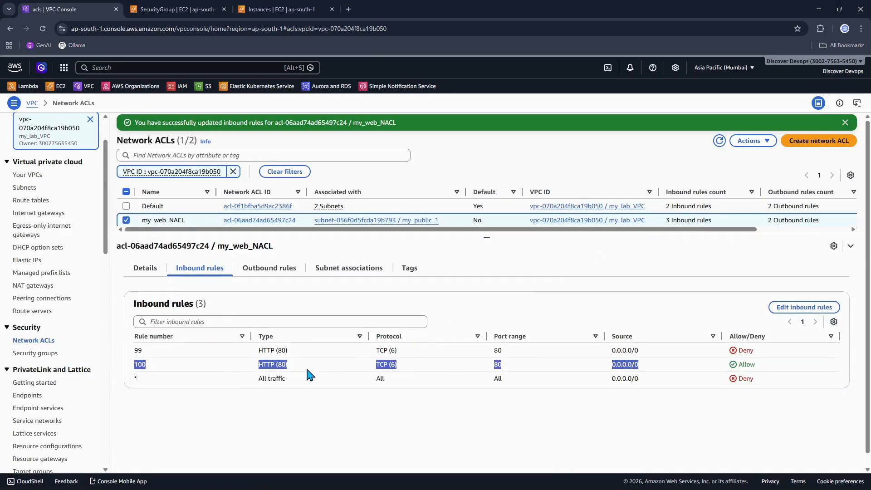
pyautogui.click(601, 416)
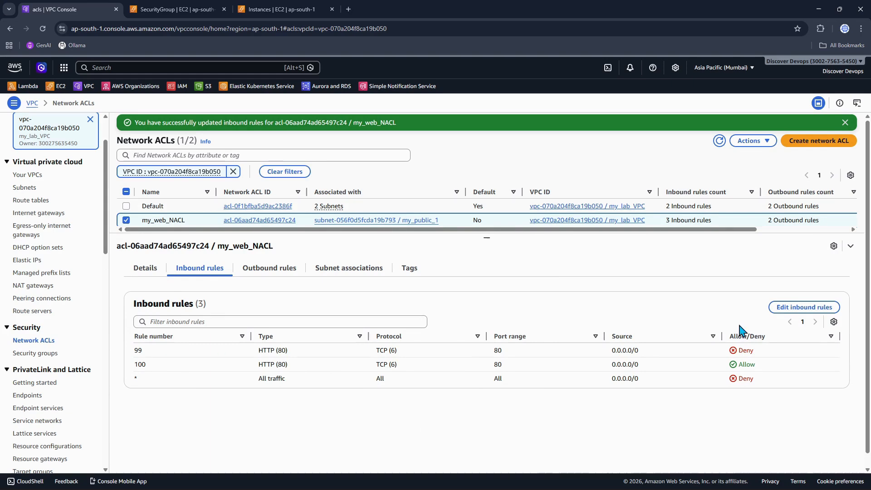
pyautogui.click(779, 308)
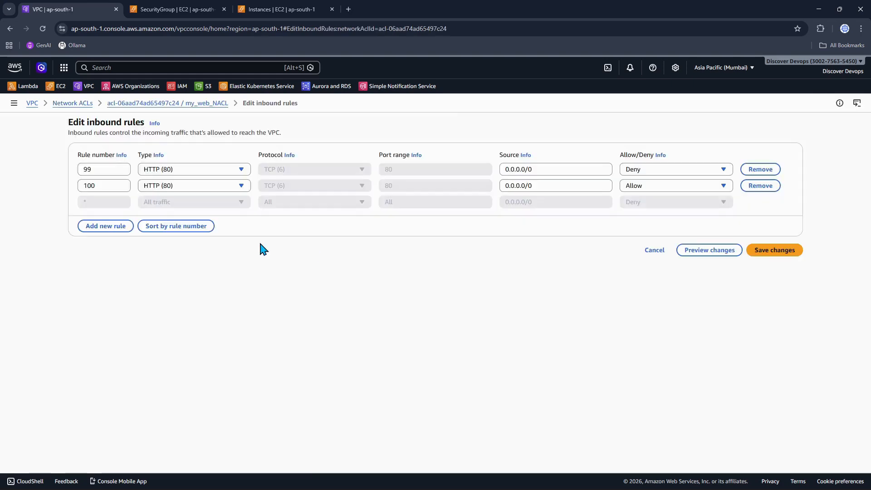
pyautogui.click(117, 169)
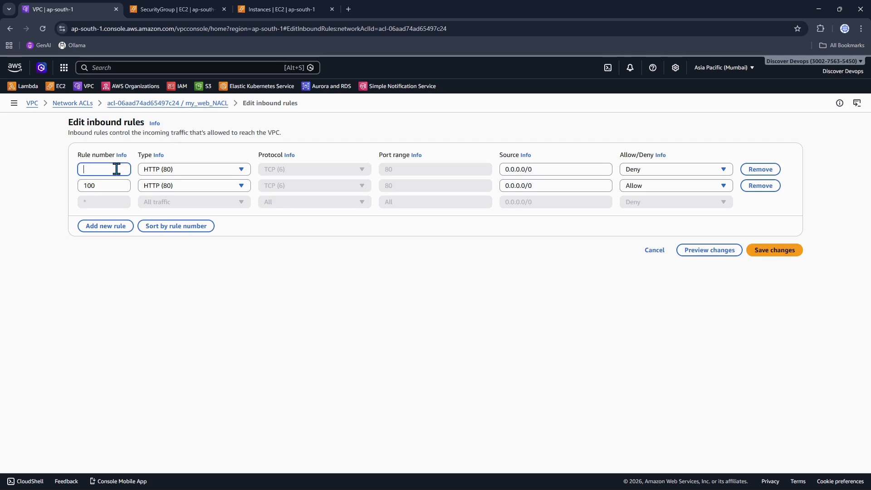
pyautogui.write('101')
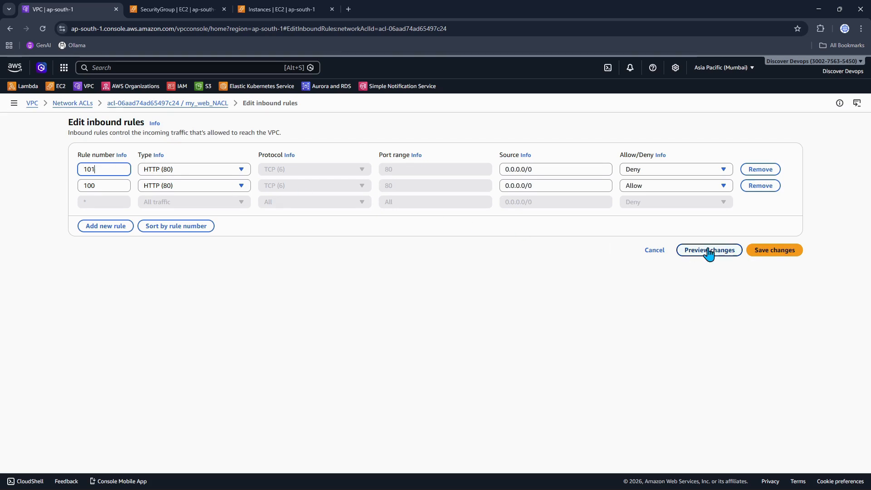
pyautogui.click(774, 251)
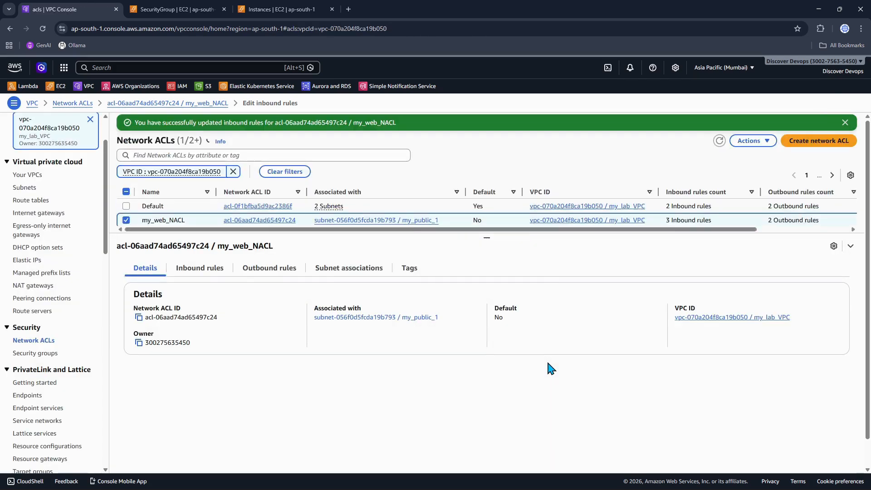
pyautogui.click(204, 269)
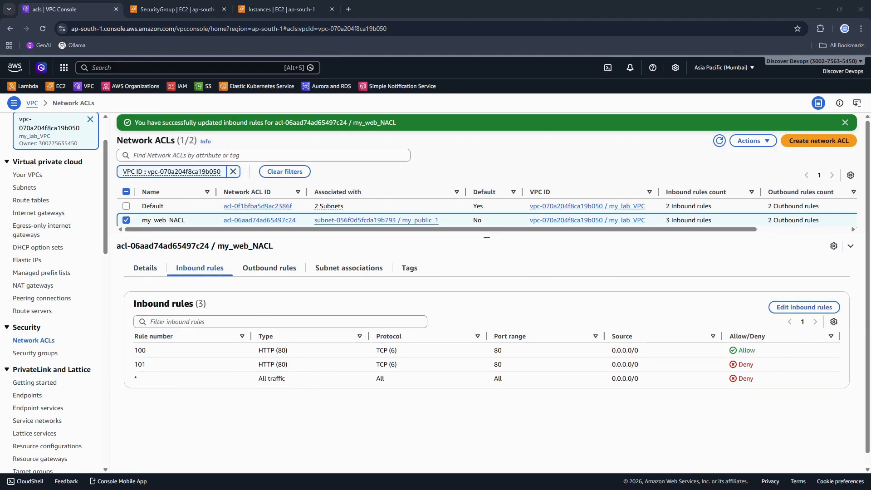
# Step: Switch to Firefox, reload the page at 13.201.97.133 and check the web server's response text
pyautogui.click(60, 29)
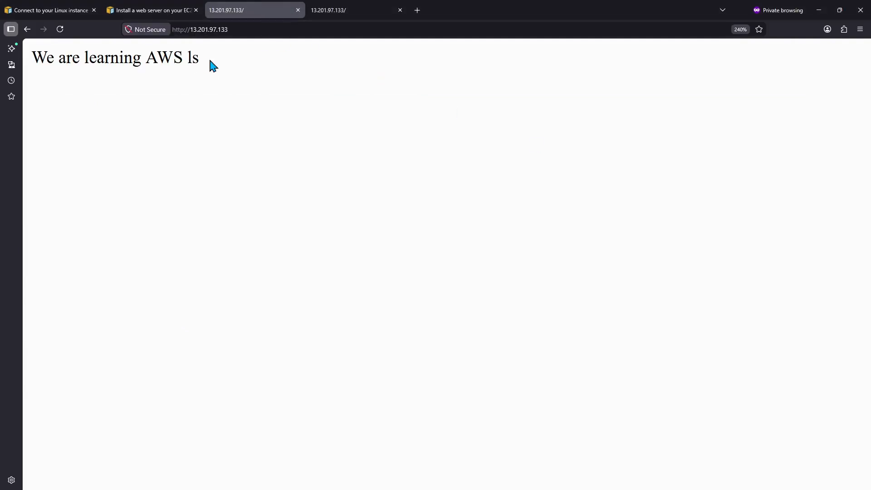
pyautogui.moveTo(210, 61); pyautogui.dragTo(35, 60)
pyautogui.click(216, 171)
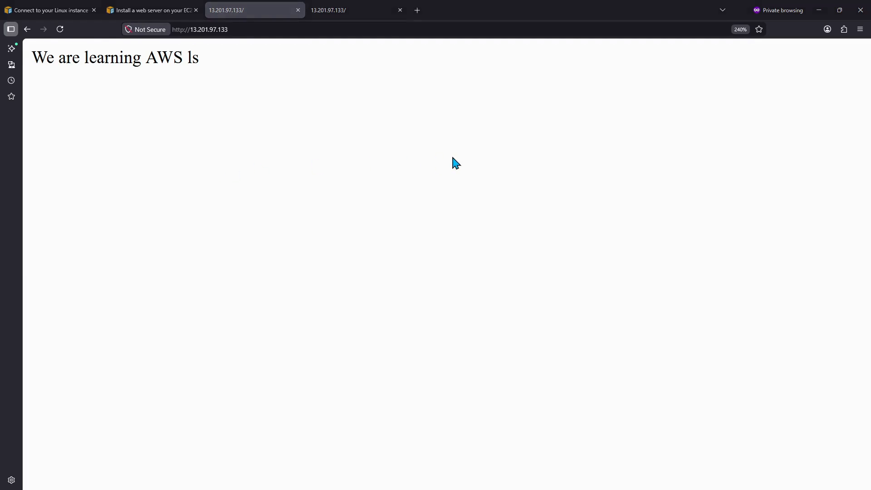
# Step: Switch to the draw.io diagram and add the note "Security Group → Only ALLOW rules" below "Security is Stateful", linked by an arrow
pyautogui.hotkey('alt', 'Tab')
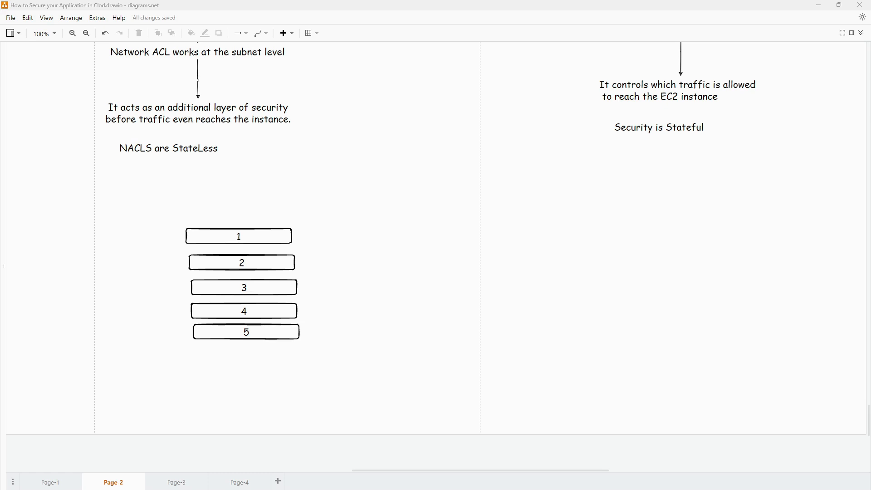
pyautogui.click(666, 131)
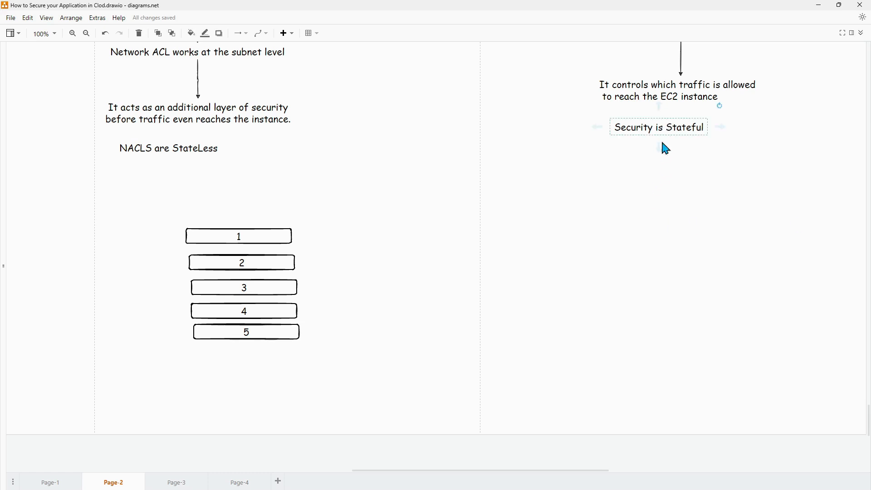
pyautogui.click(659, 167)
pyautogui.doubleClick(659, 167)
pyautogui.write('Security Group → Only ALLOW rules')
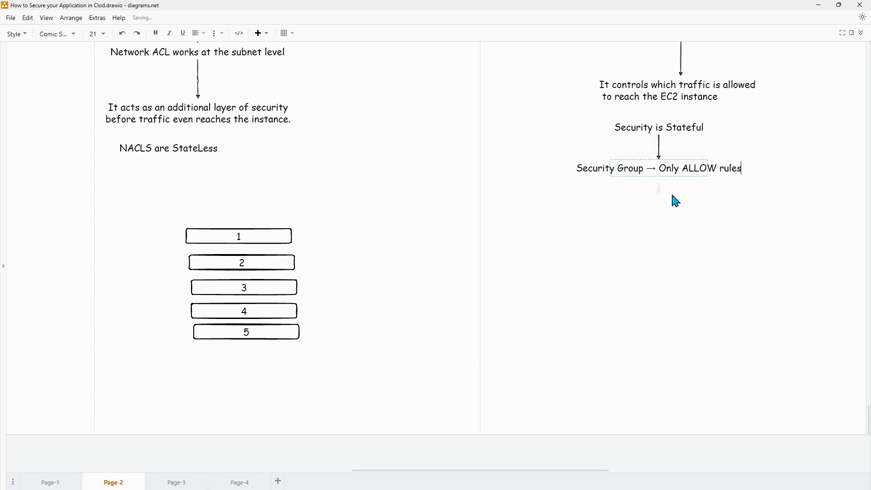
pyautogui.click(677, 208)
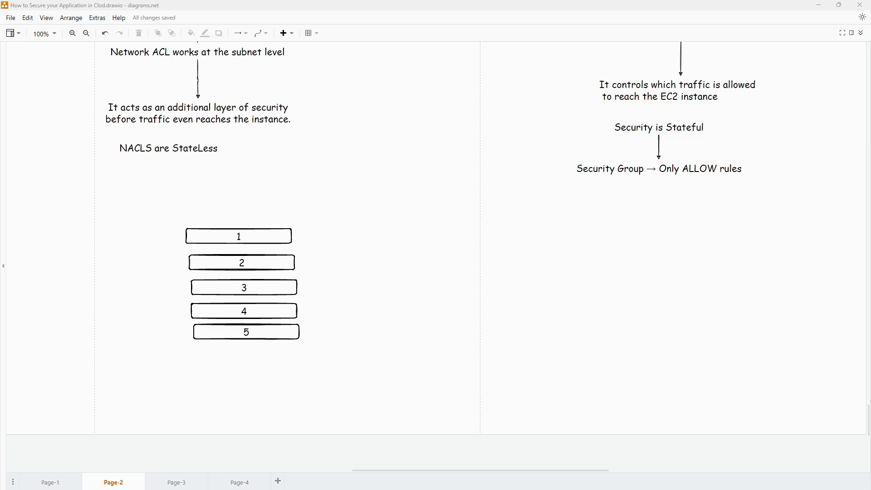
# Step: Reposition the "NACLS are StateLess" note and add an arrow-linked note below it reading "NACL → ALLOW + DENY rules"
pyautogui.moveTo(188, 150); pyautogui.dragTo(325, 180)
pyautogui.doubleClick(326, 184)
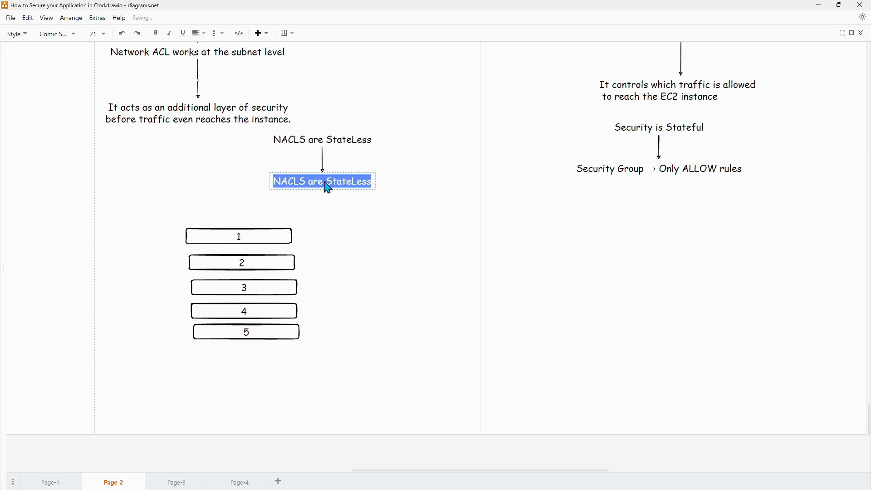
pyautogui.write('NACL → ALLOW + DENY rules')
pyautogui.click(447, 232)
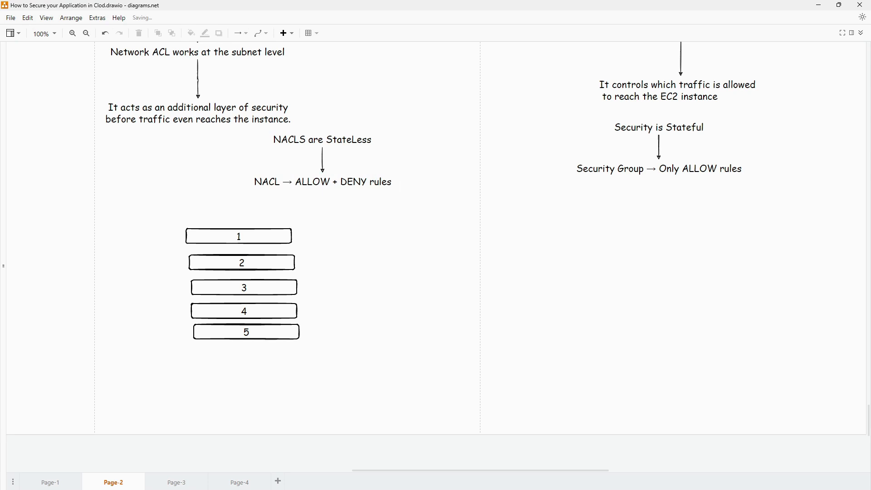